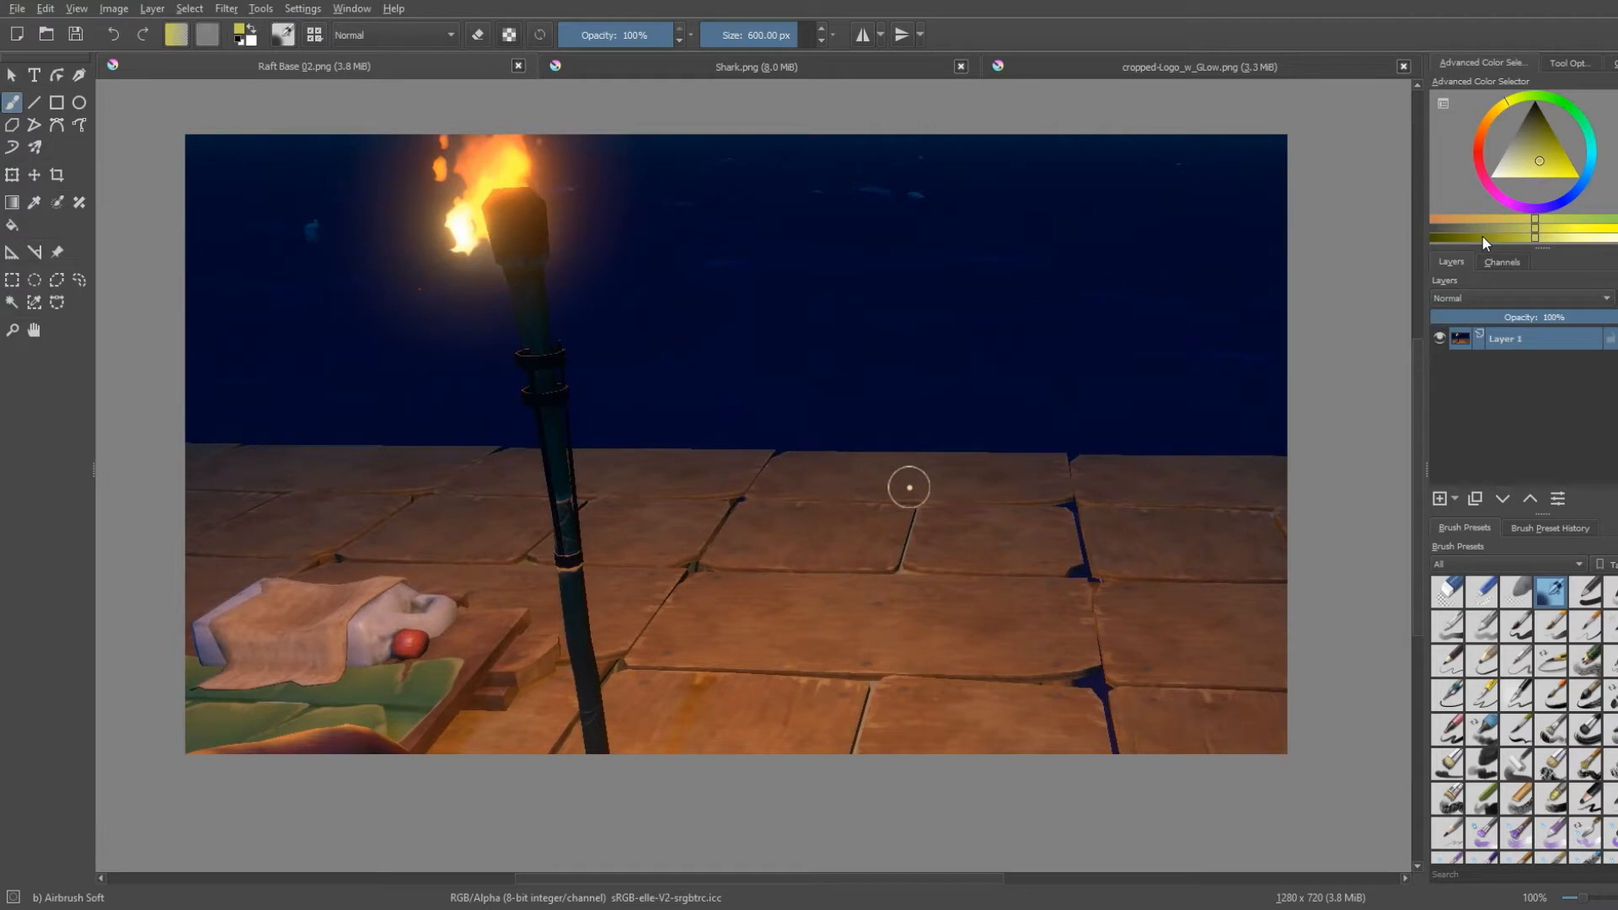
Look over the shark and logo images, and blur the entire Raft Base 02.png background image
left_click(816, 67)
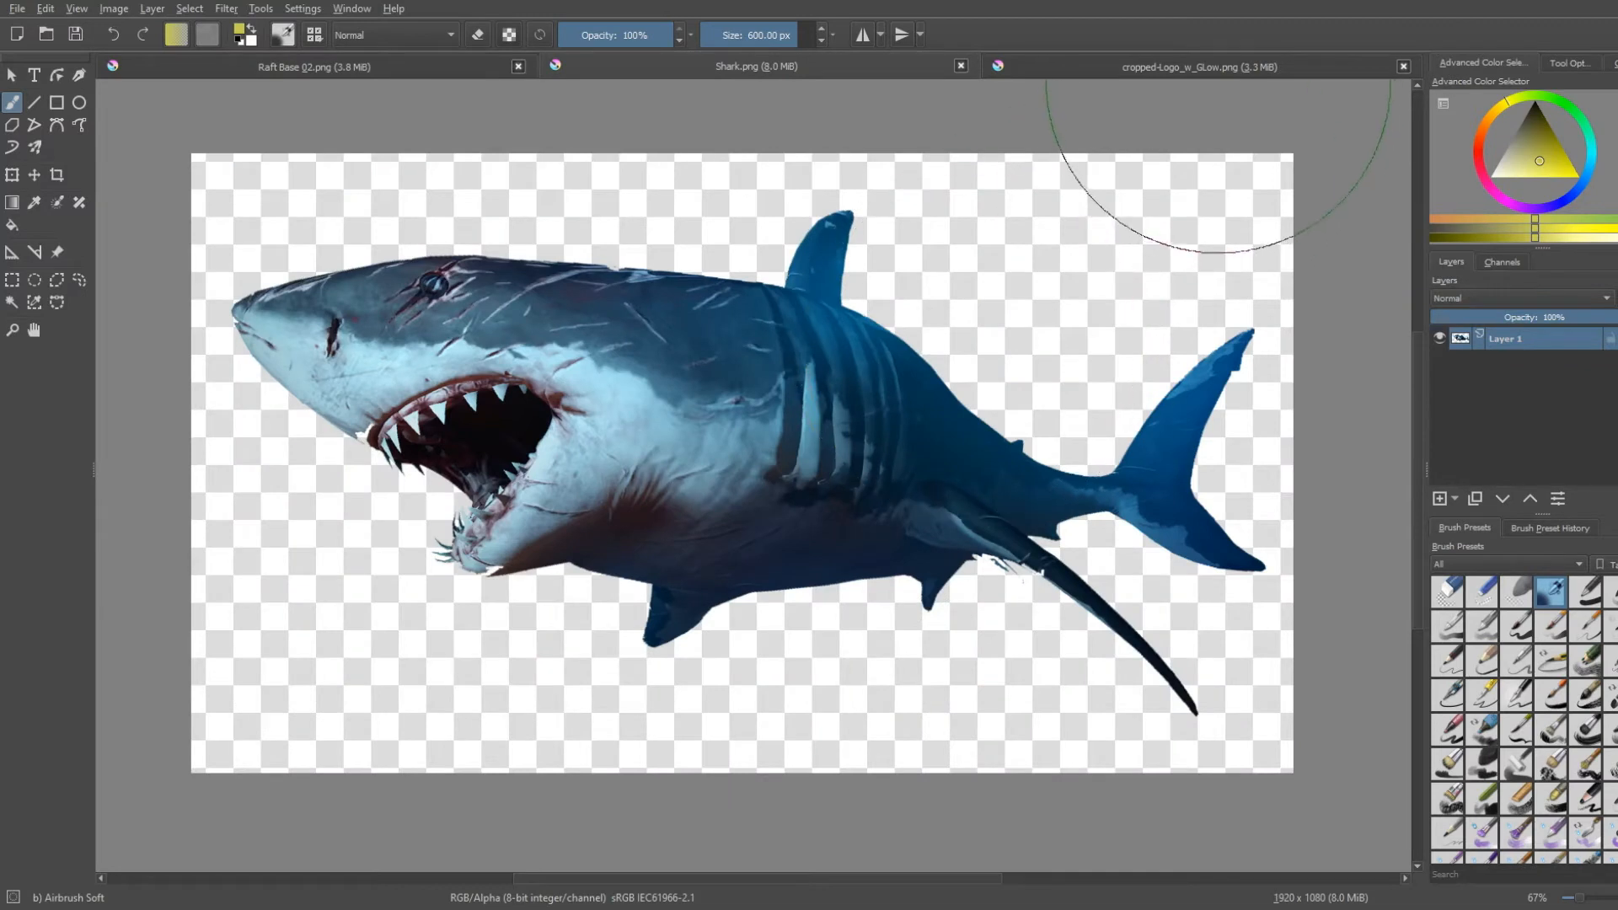
left_click(1192, 69)
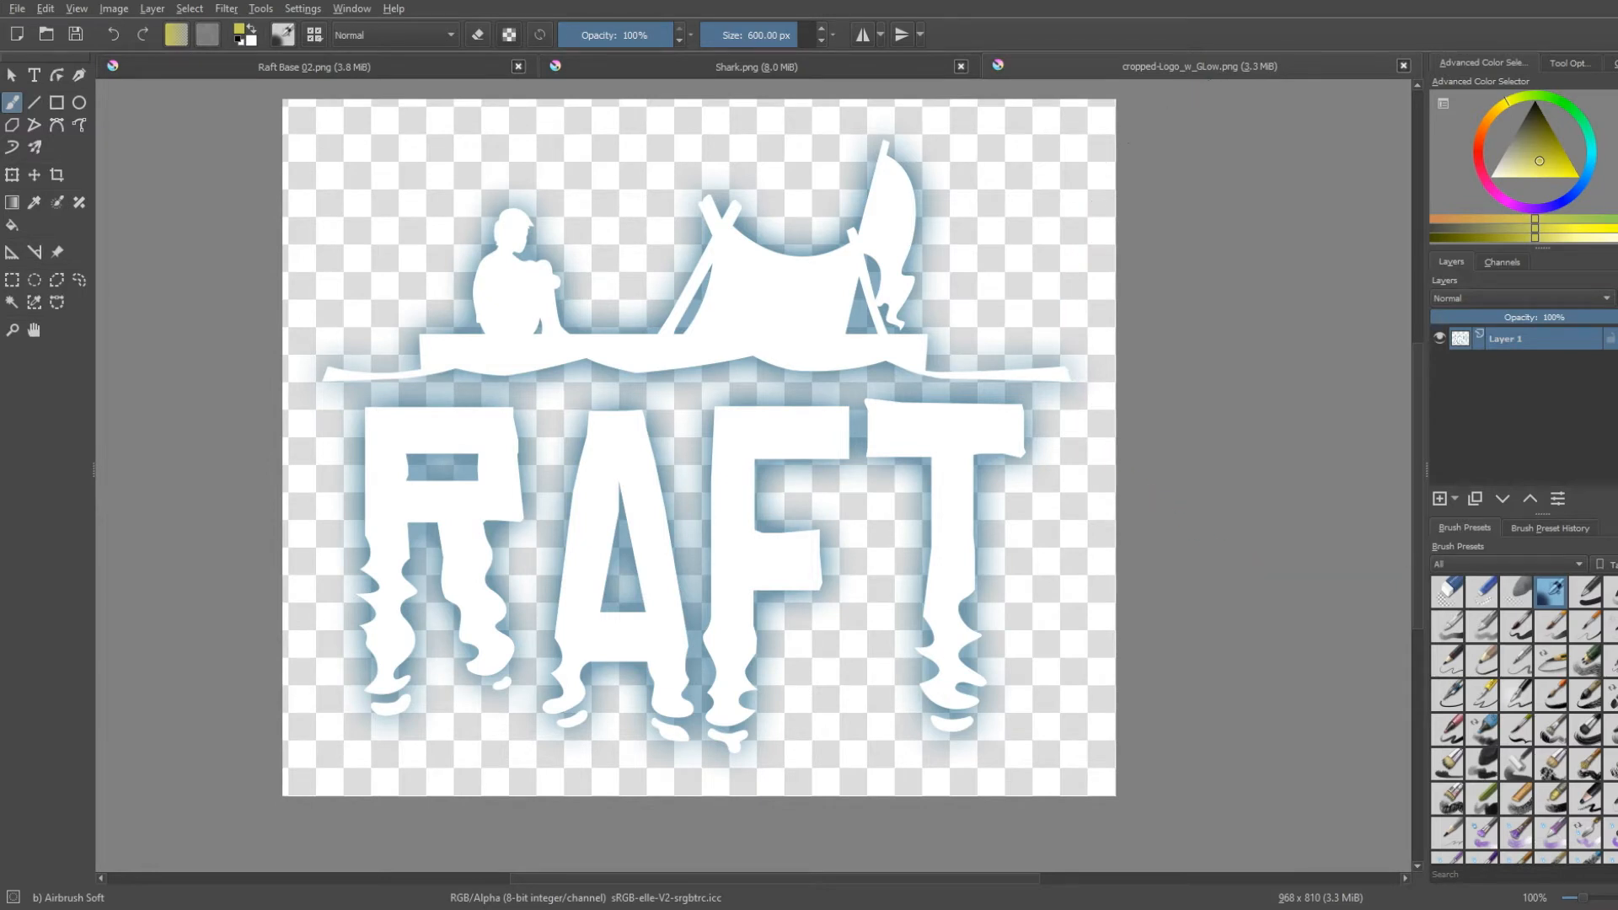
left_click(214, 67)
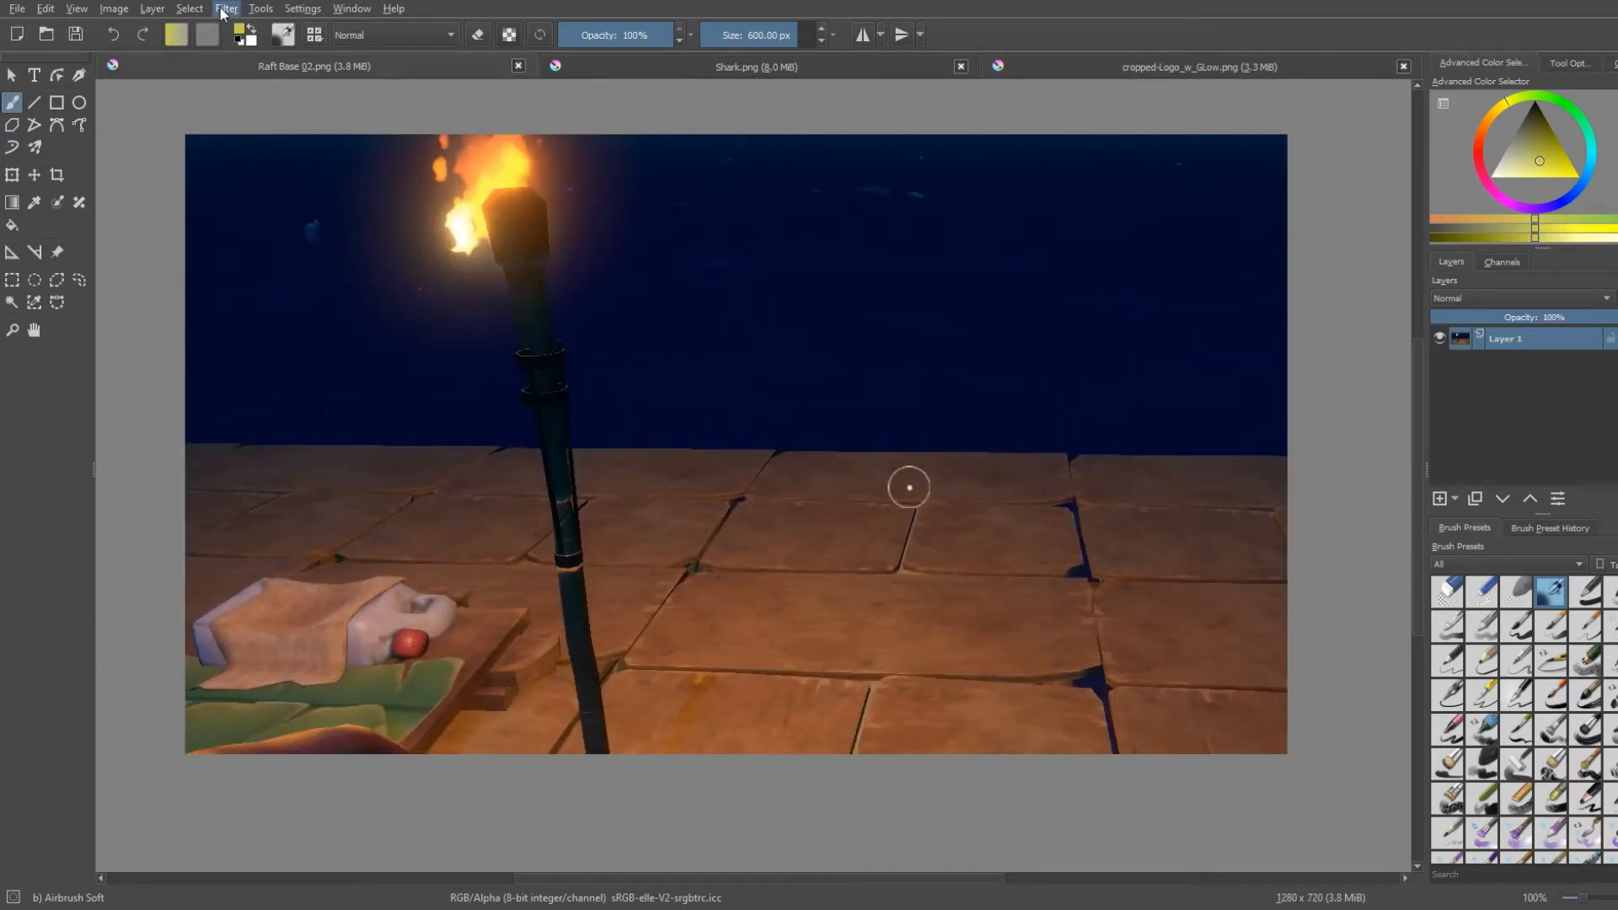
left_click(519, 115)
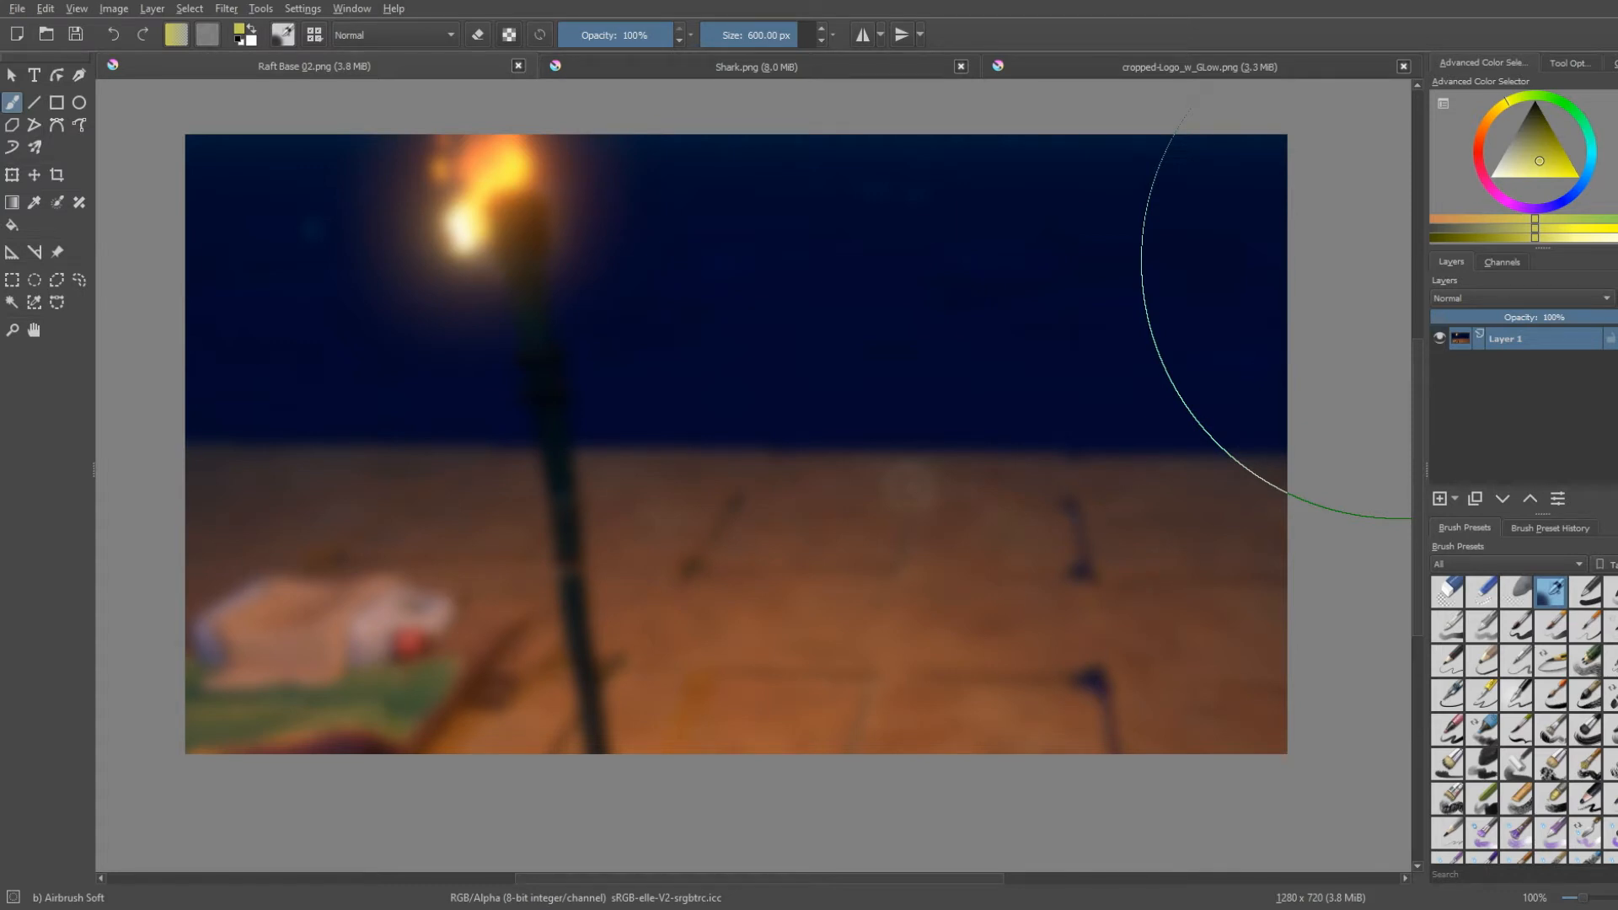
Copy the whole logo image into Raft Base 02.png as a new layer above the background and keep that layer selected
left_click(1192, 74)
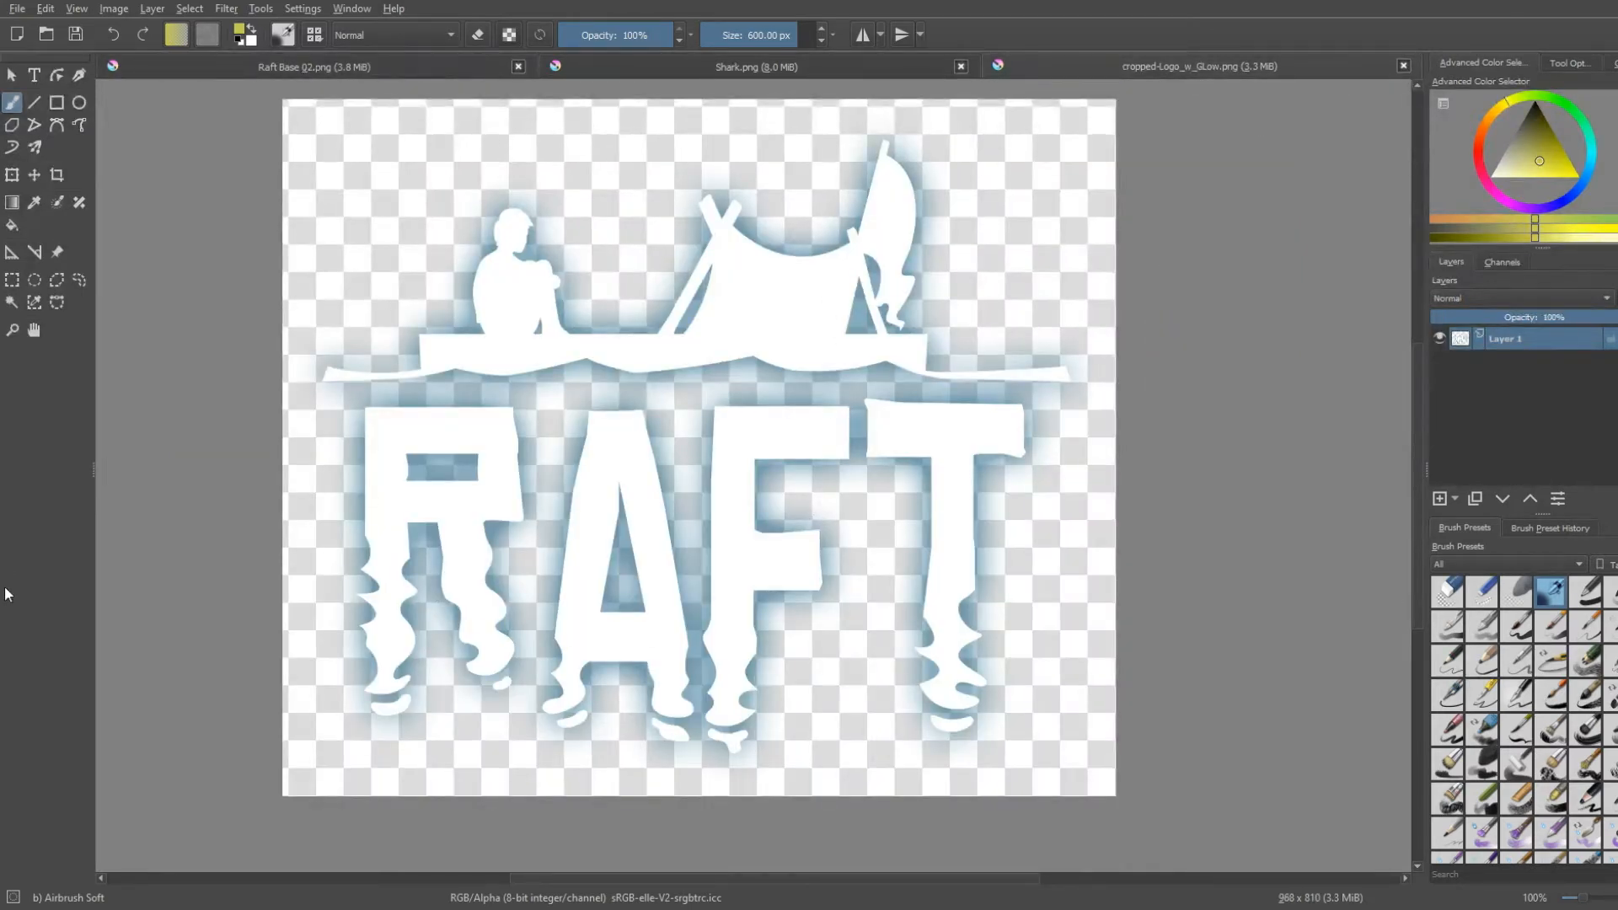
key("ctrl+a")
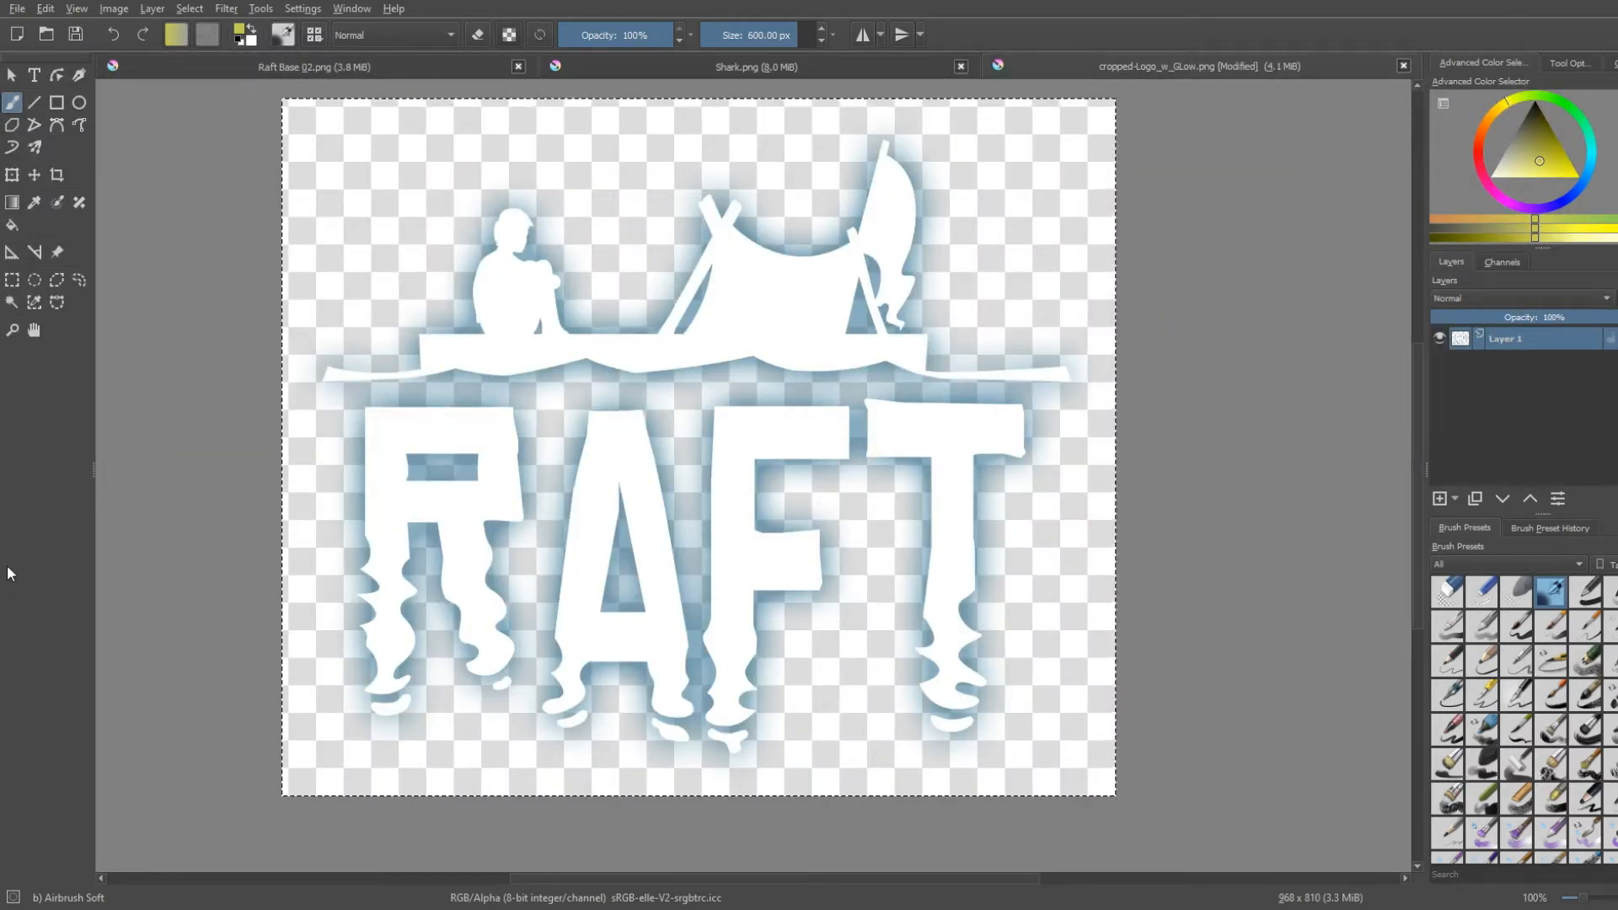
left_click(265, 64)
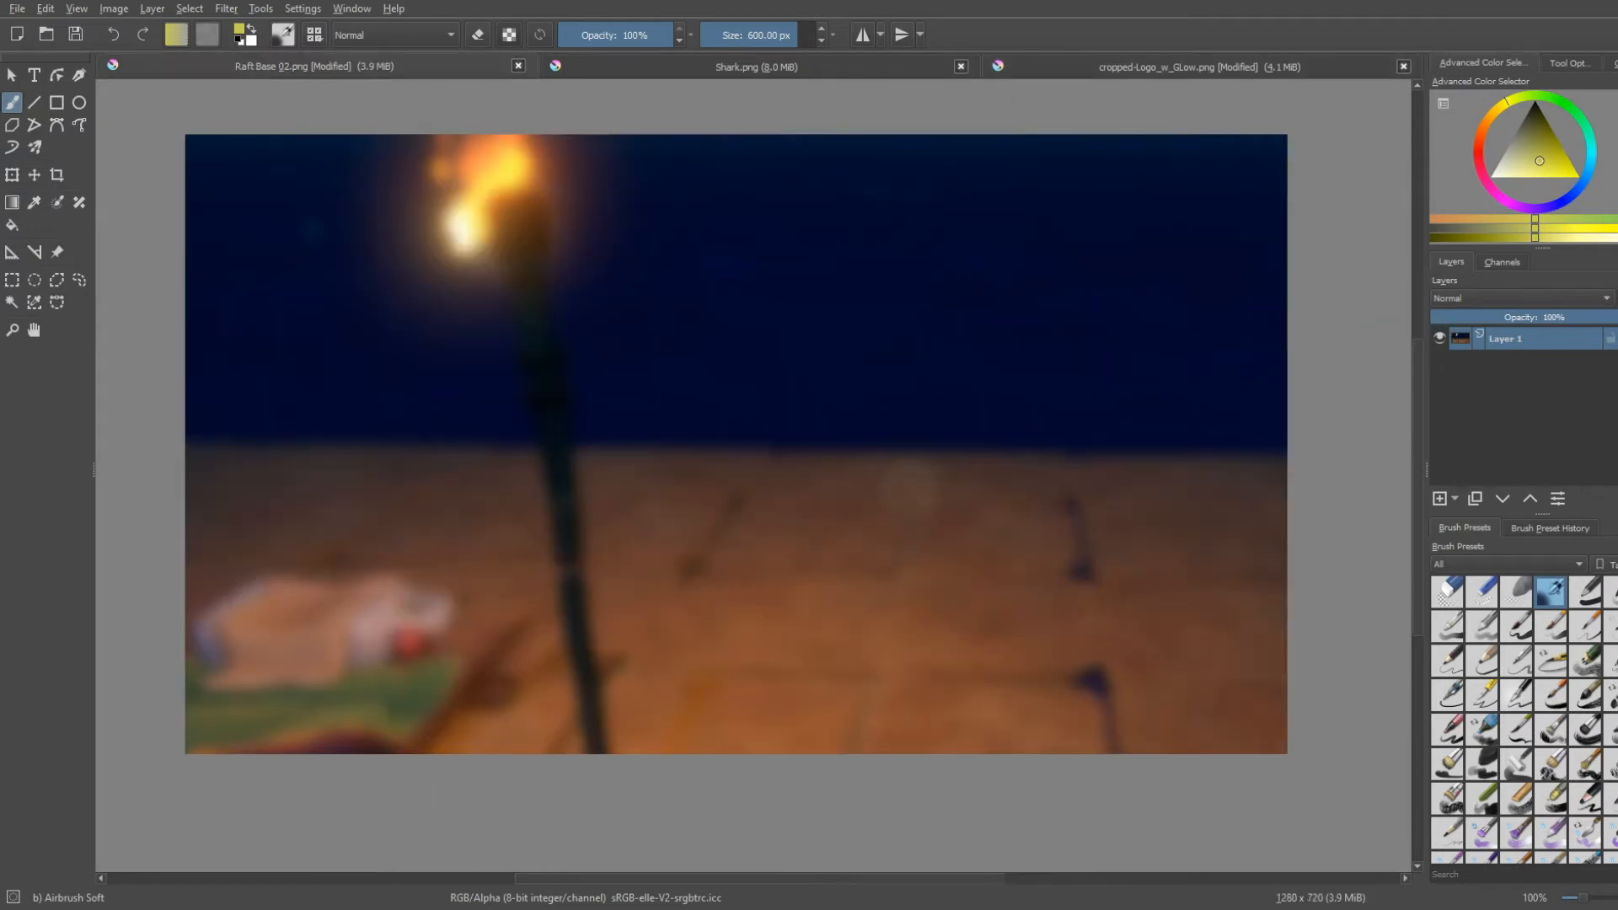
key("ctrl+v")
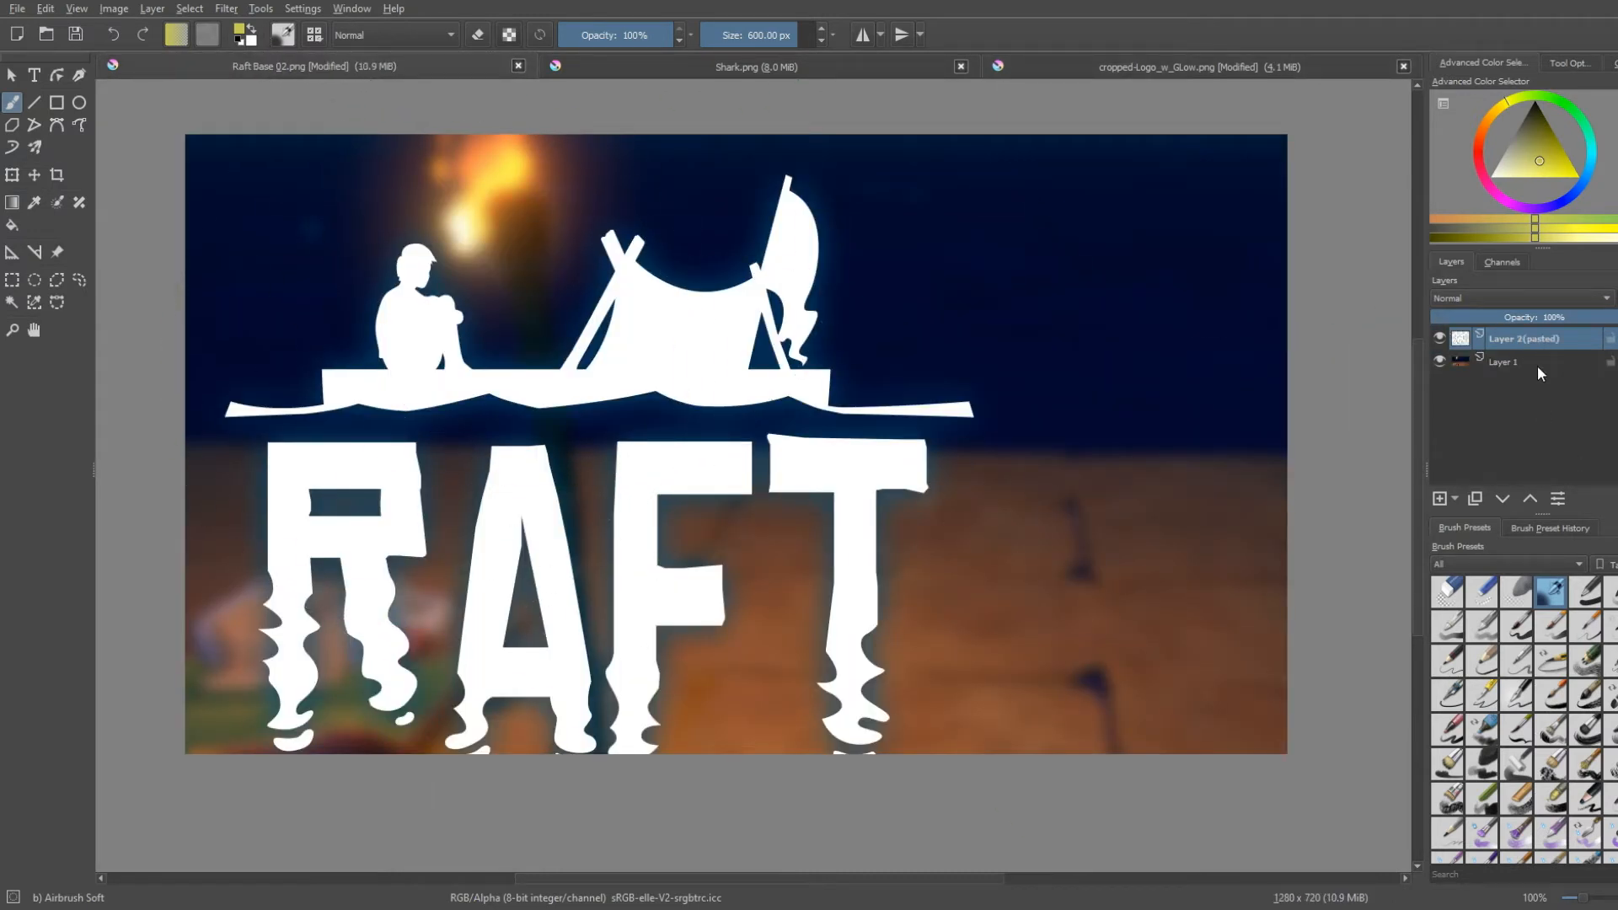
left_click(1499, 362)
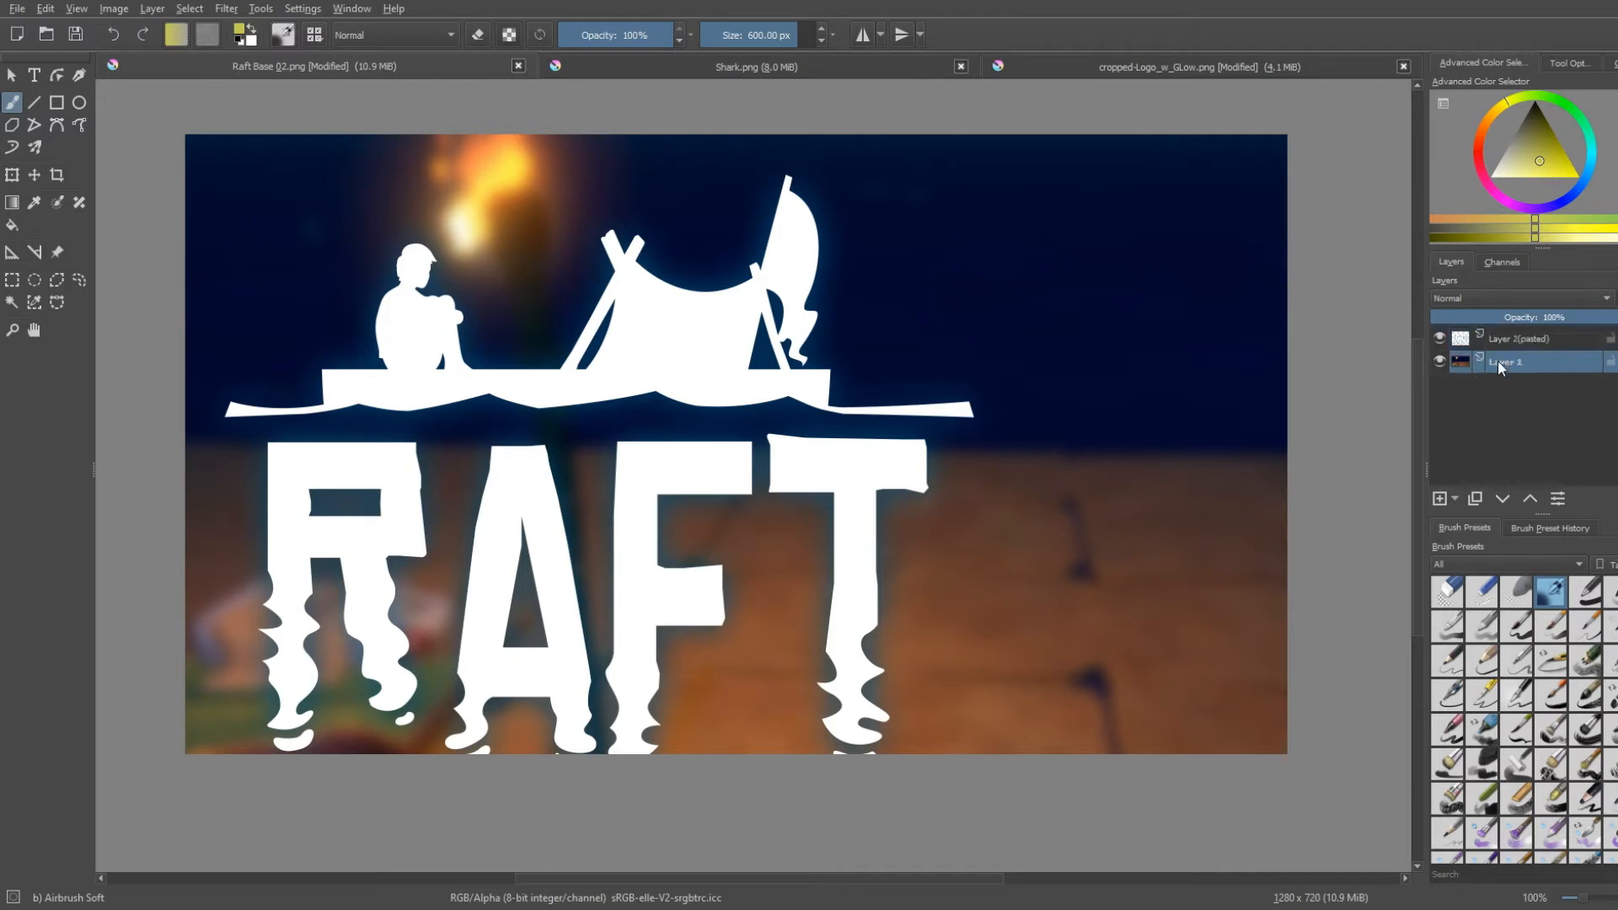
left_click(1511, 338)
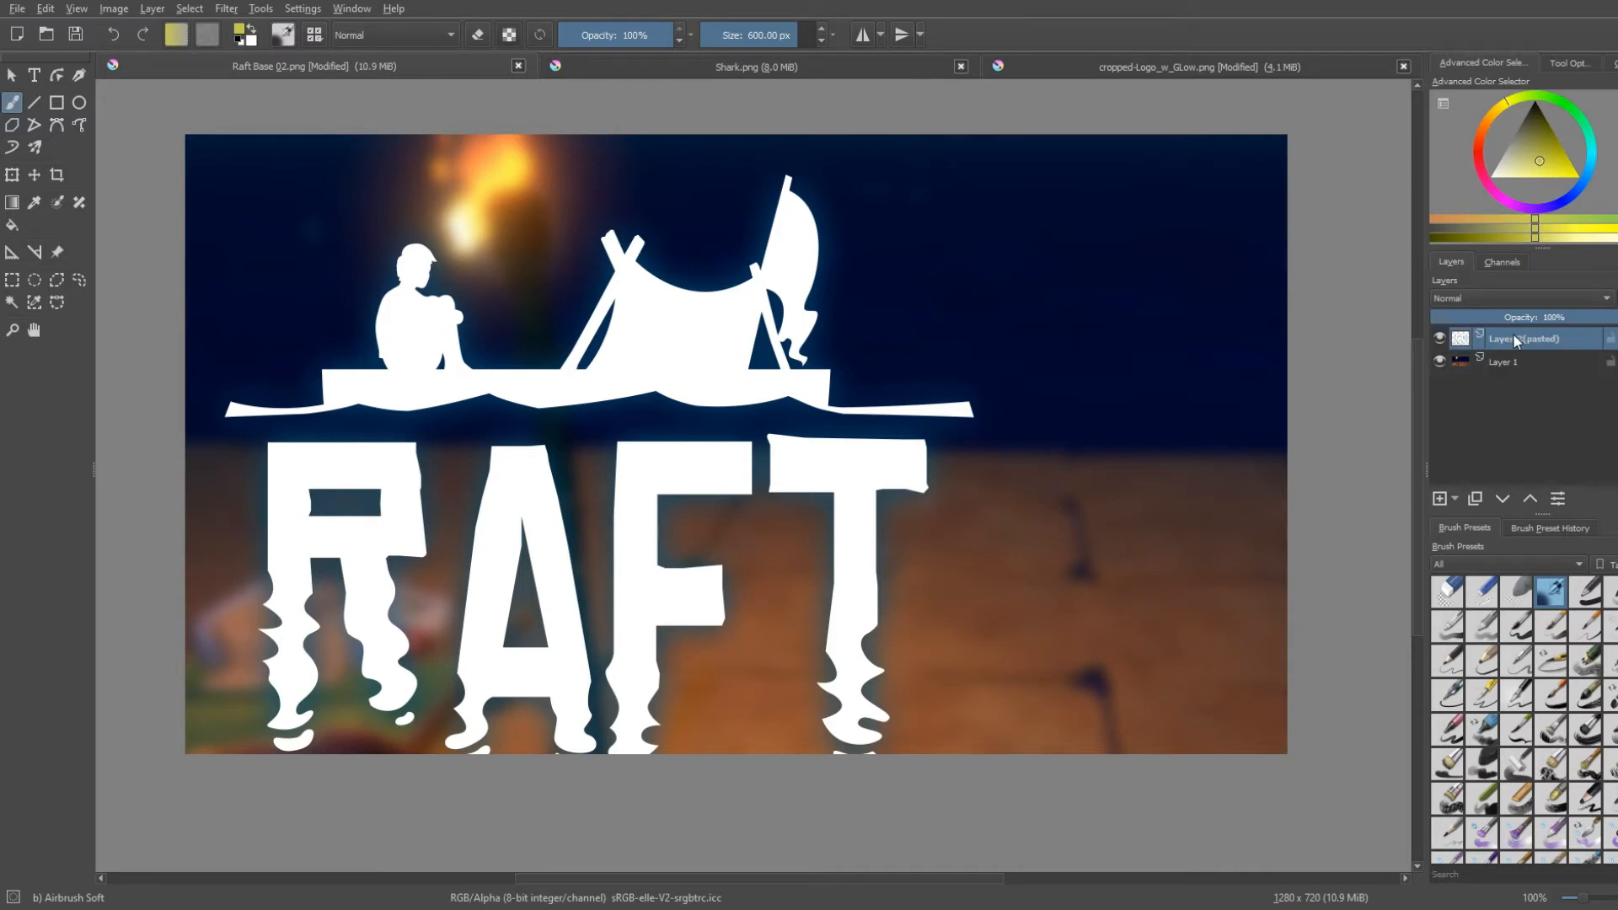
Scale the RAFT logo down proportionally, tilt it slightly clockwise, and place it in the upper right of the canvas
left_click(17, 176)
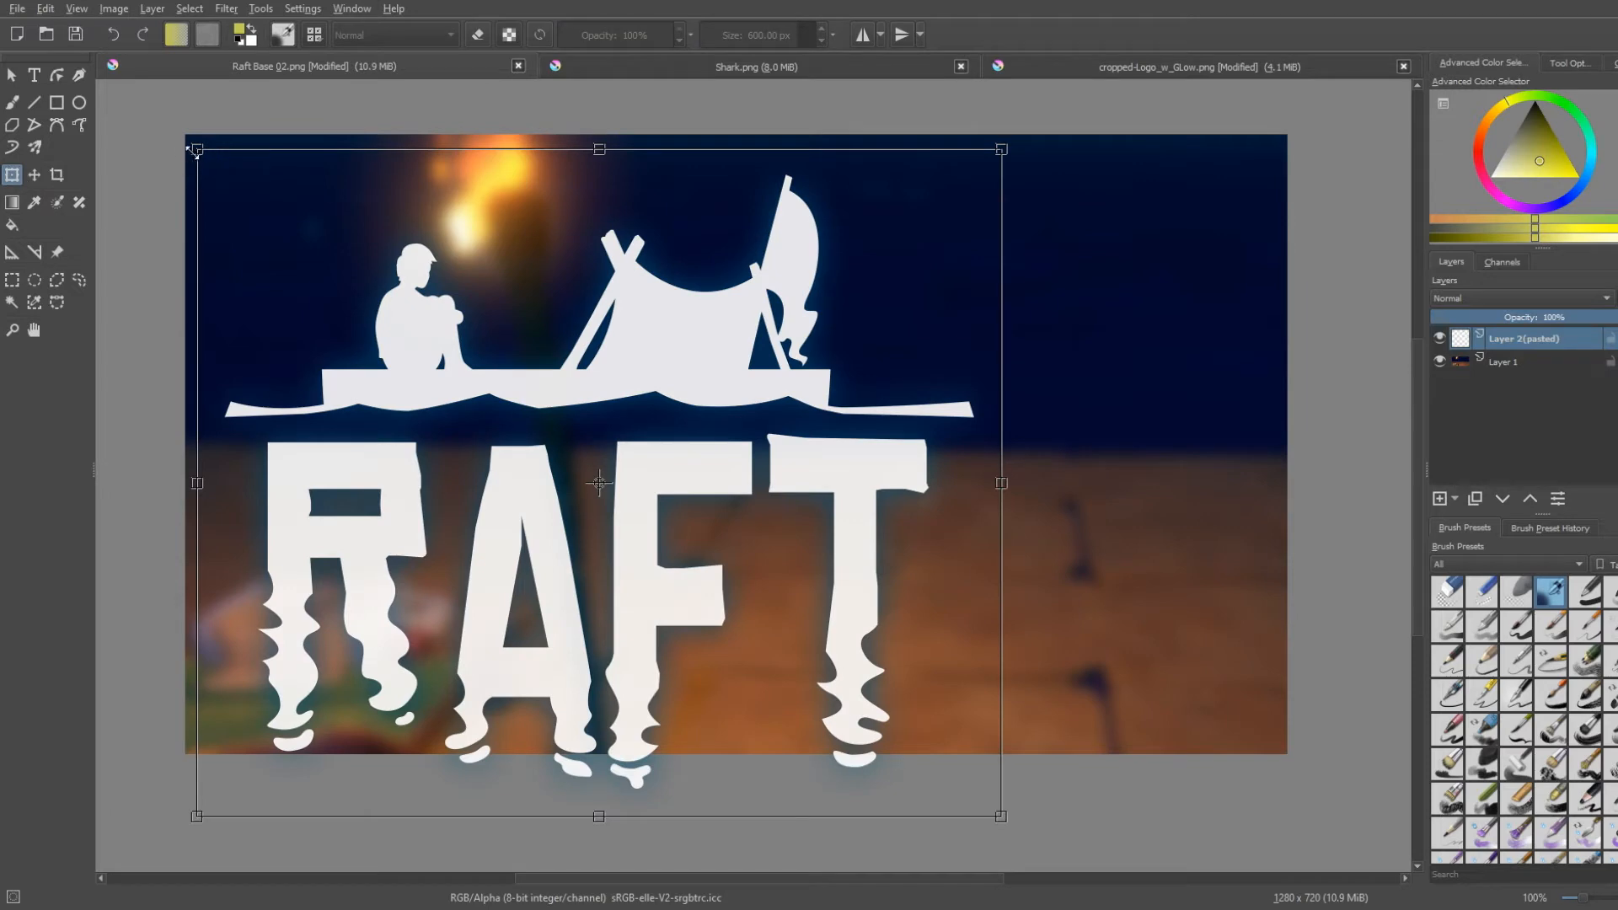
left_click_drag(197, 148, 458, 296)
left_click_drag(577, 469, 812, 279)
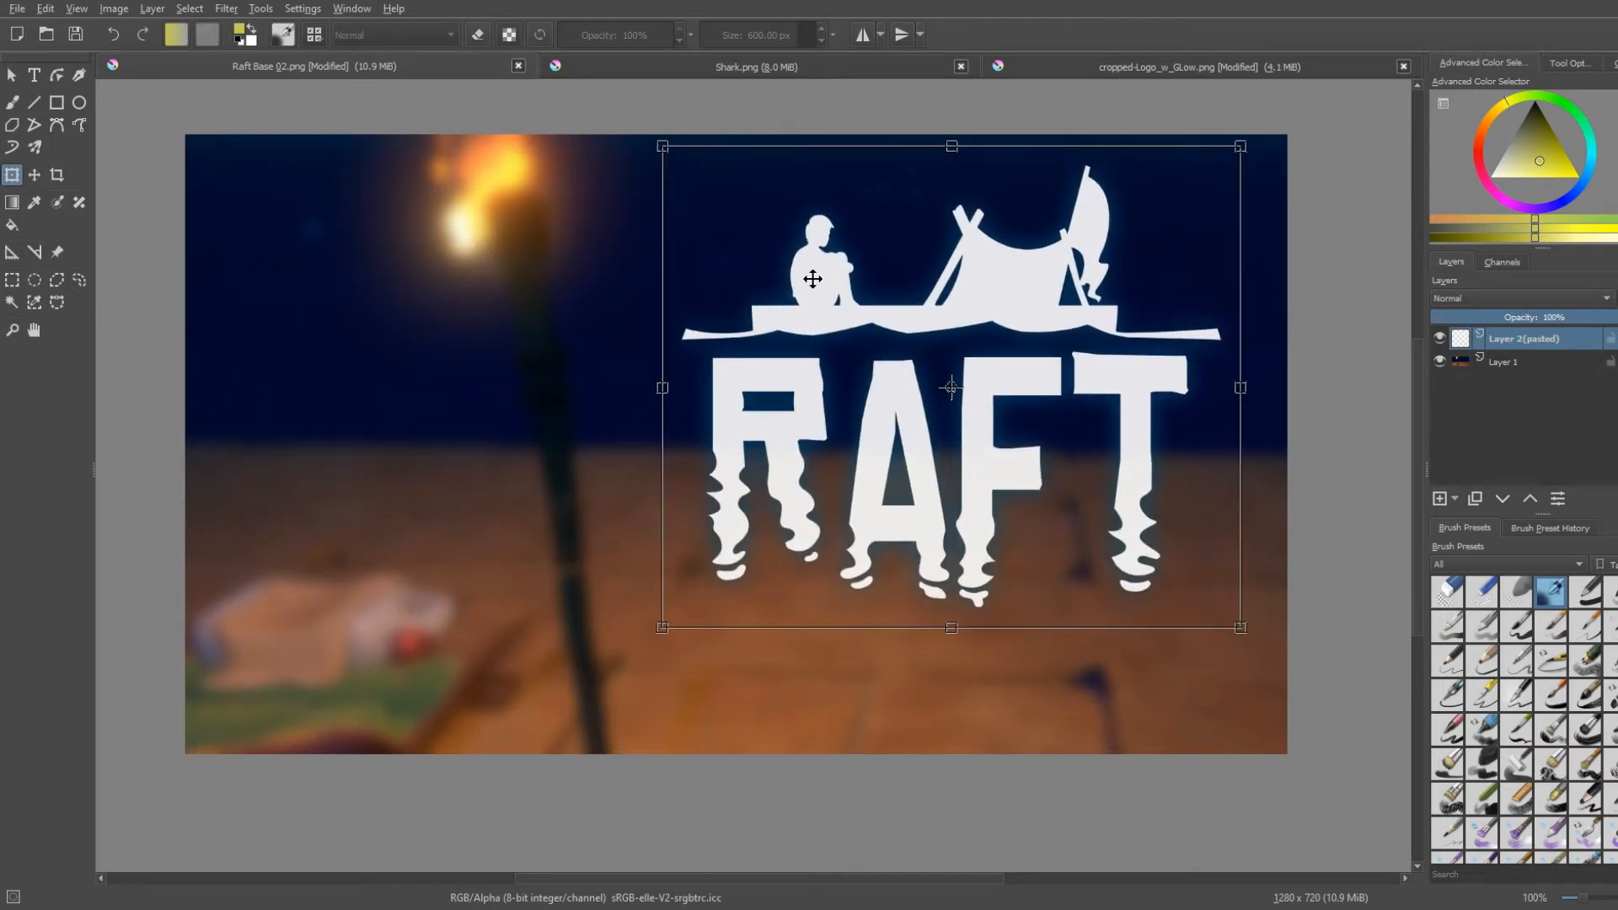
left_click_drag(663, 149, 871, 307)
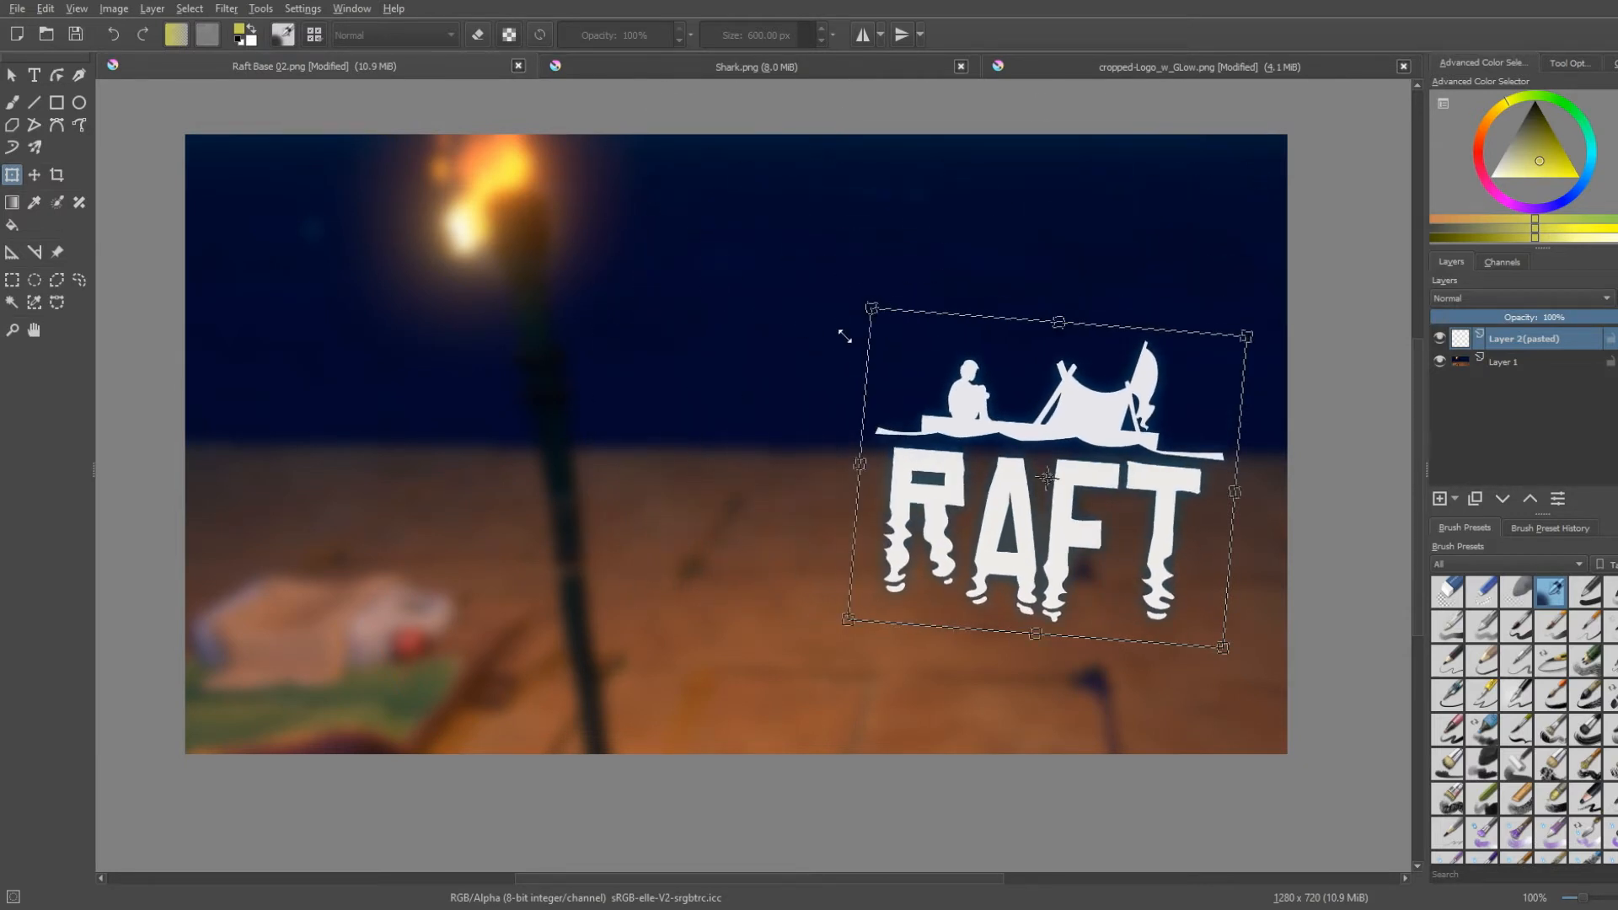
left_click_drag(858, 463, 638, 442)
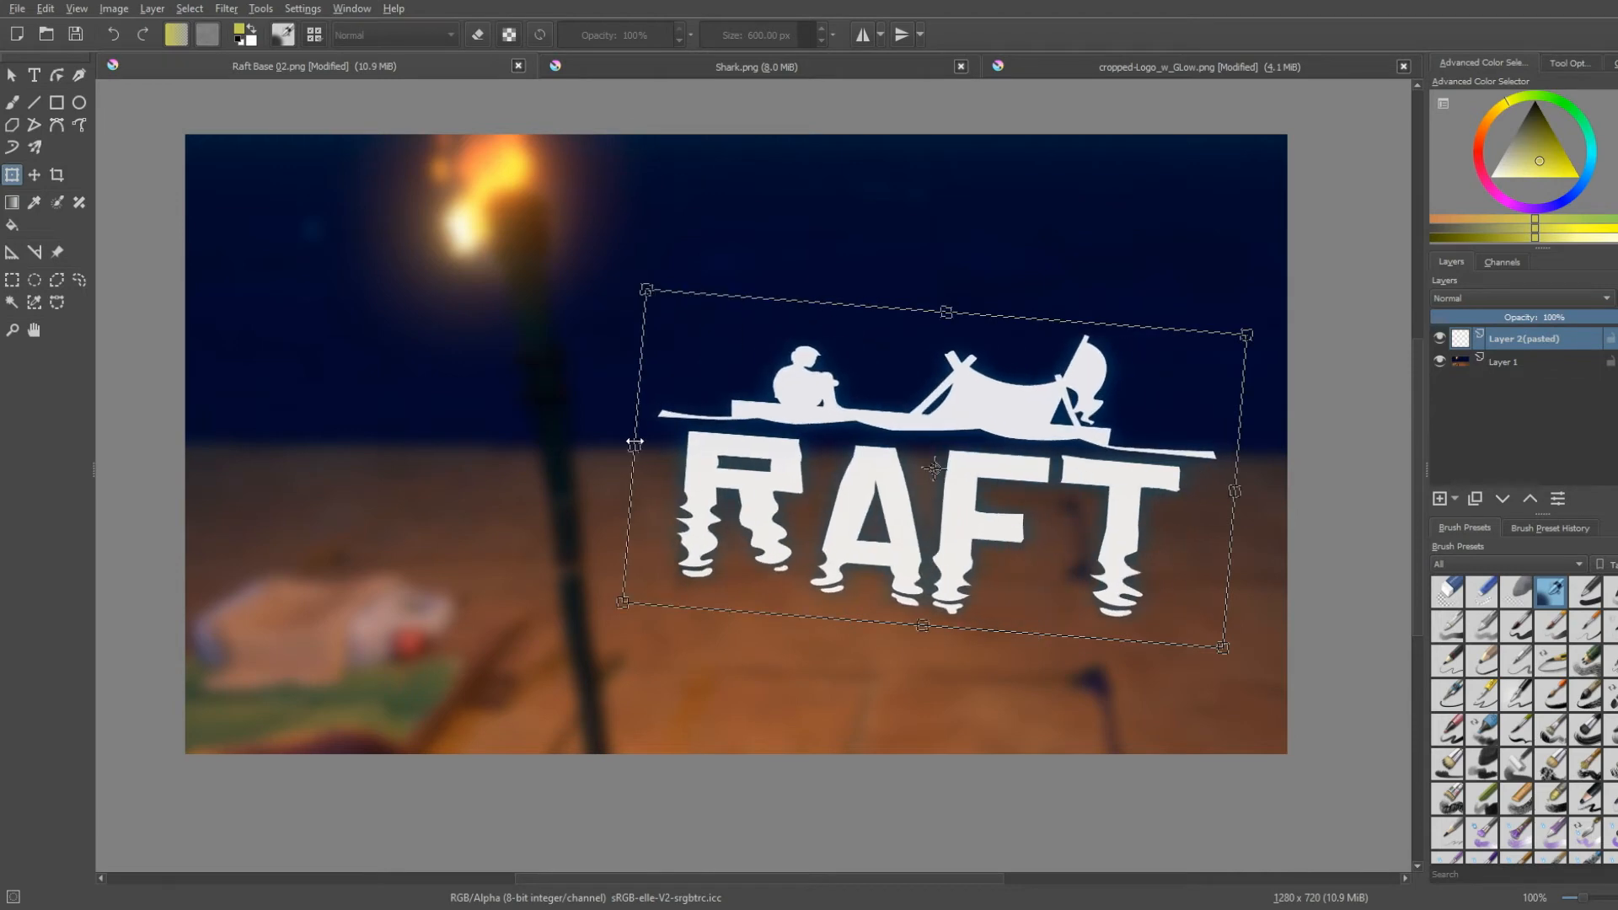
key("ctrl+z")
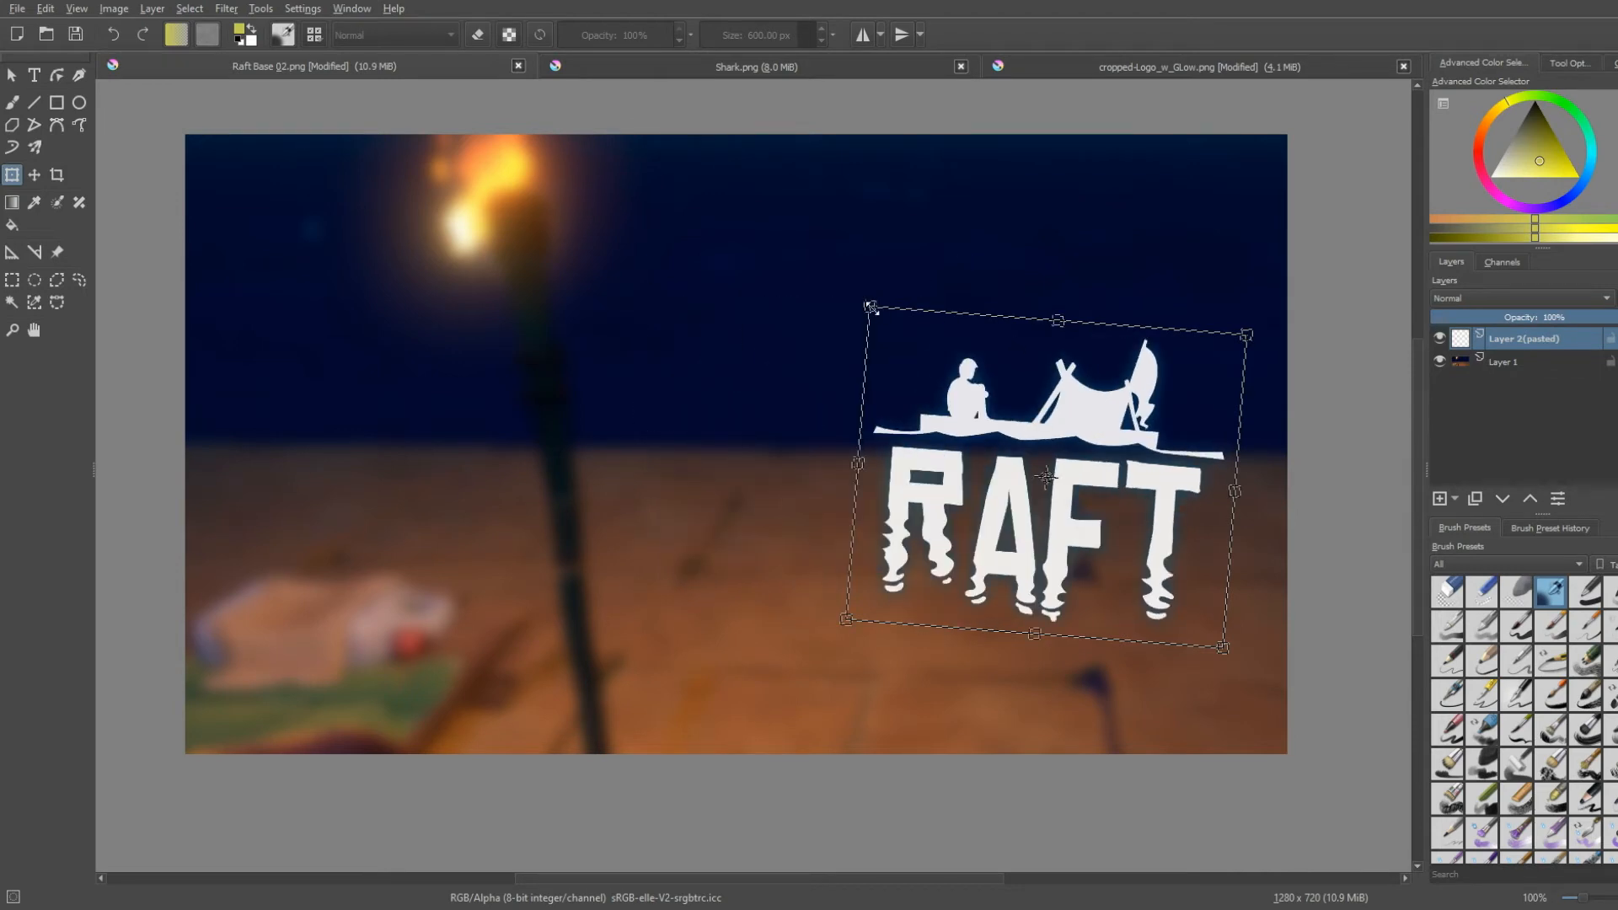
left_click_drag(874, 305, 759, 184)
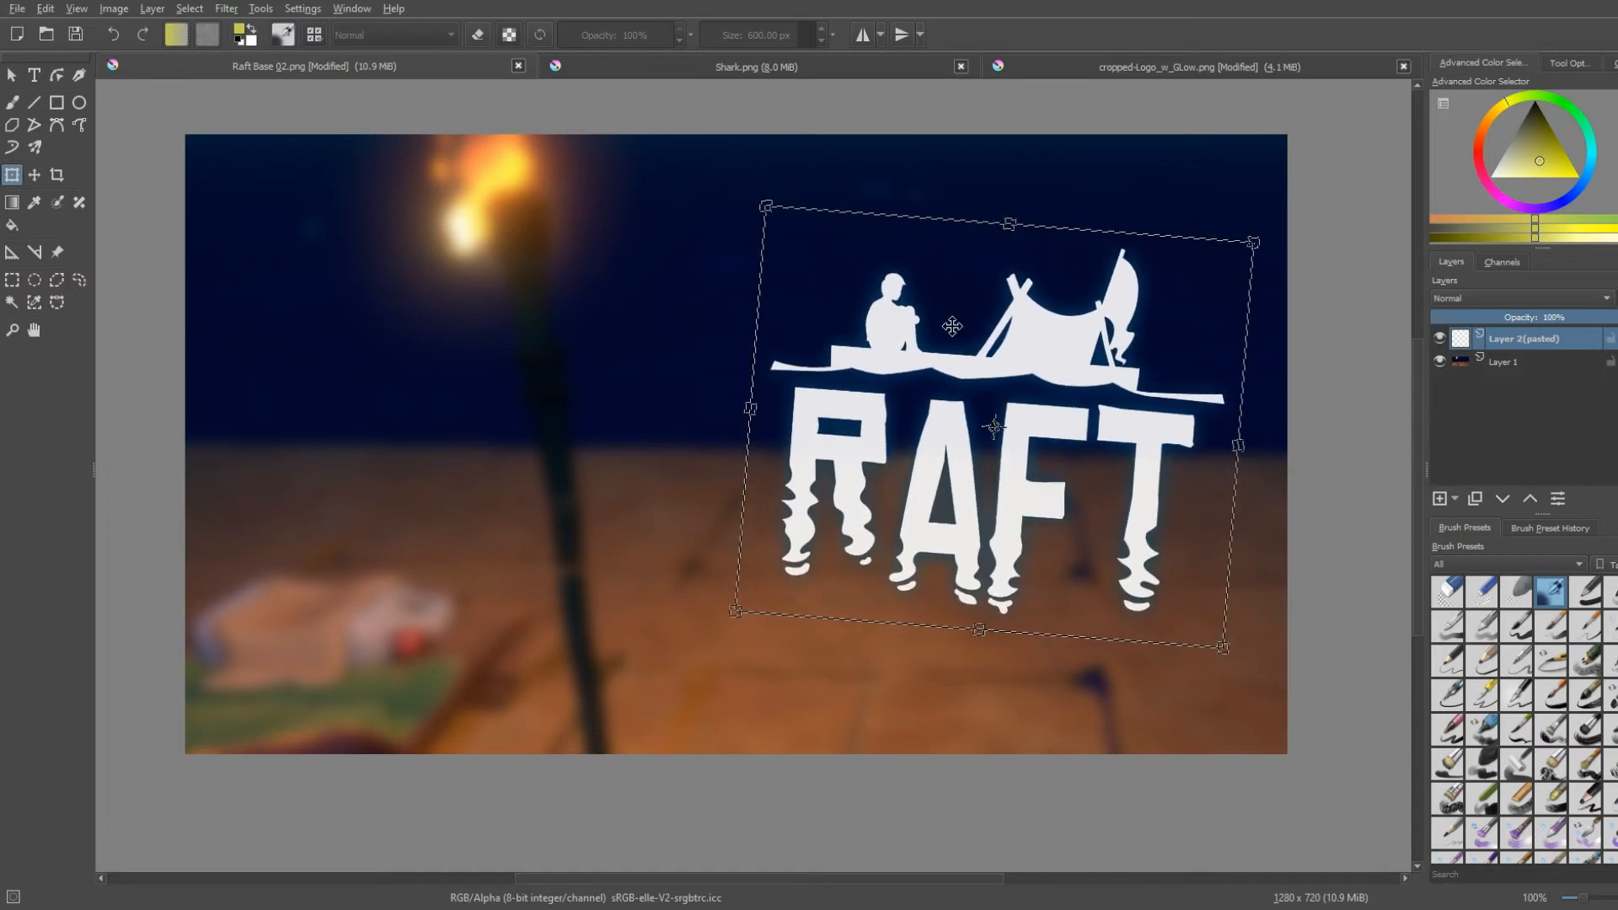
left_click_drag(1006, 362, 1002, 264)
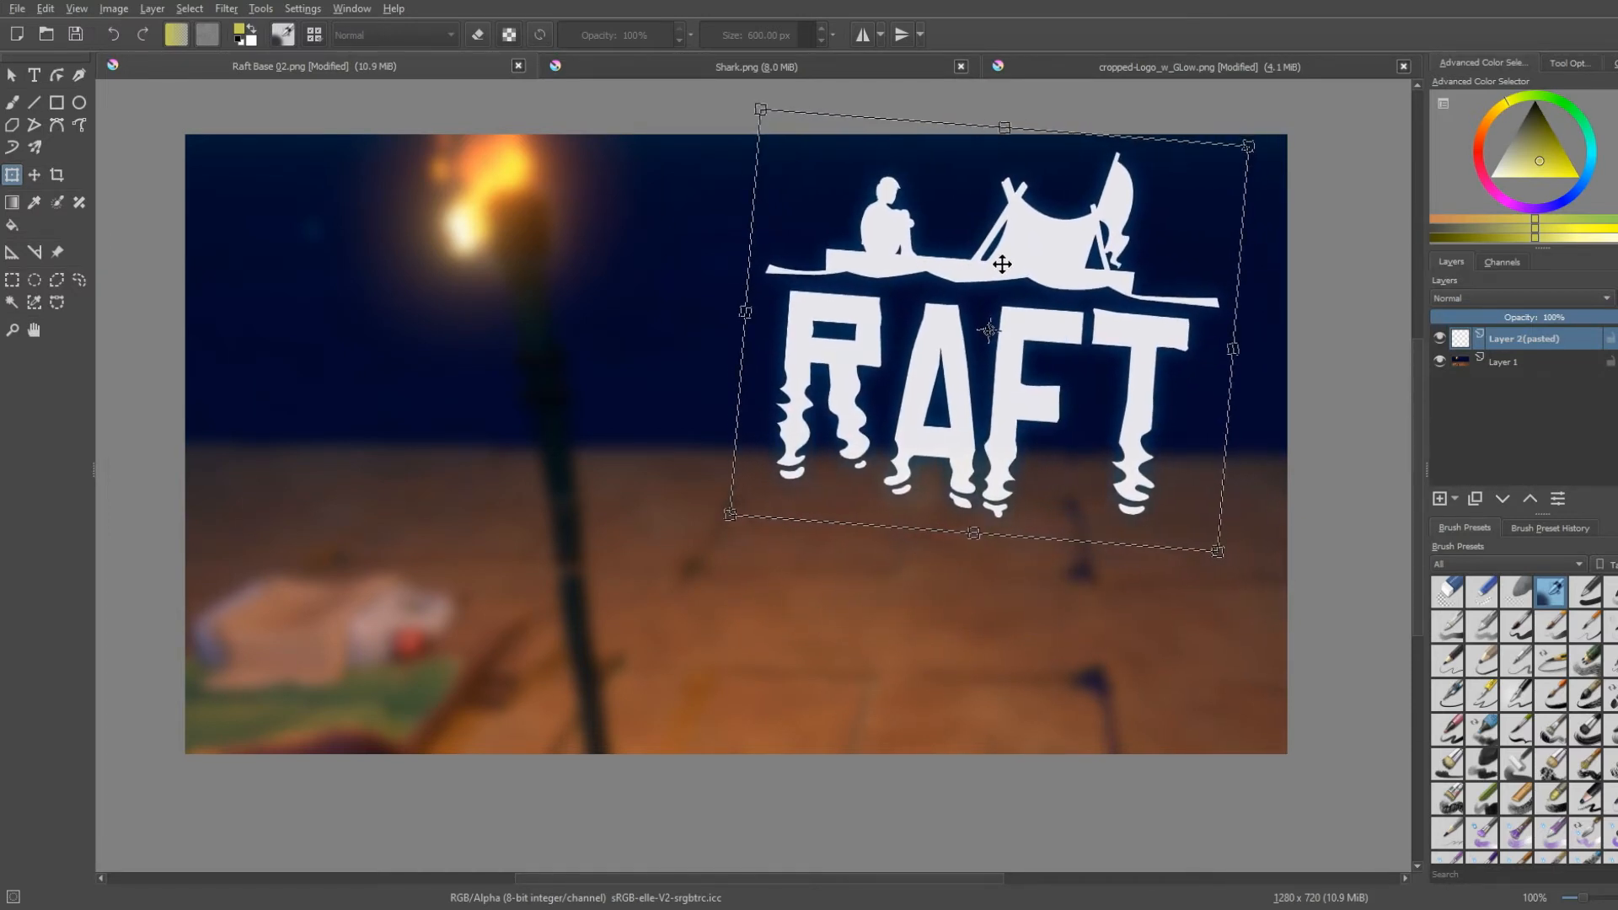
left_click(33, 174)
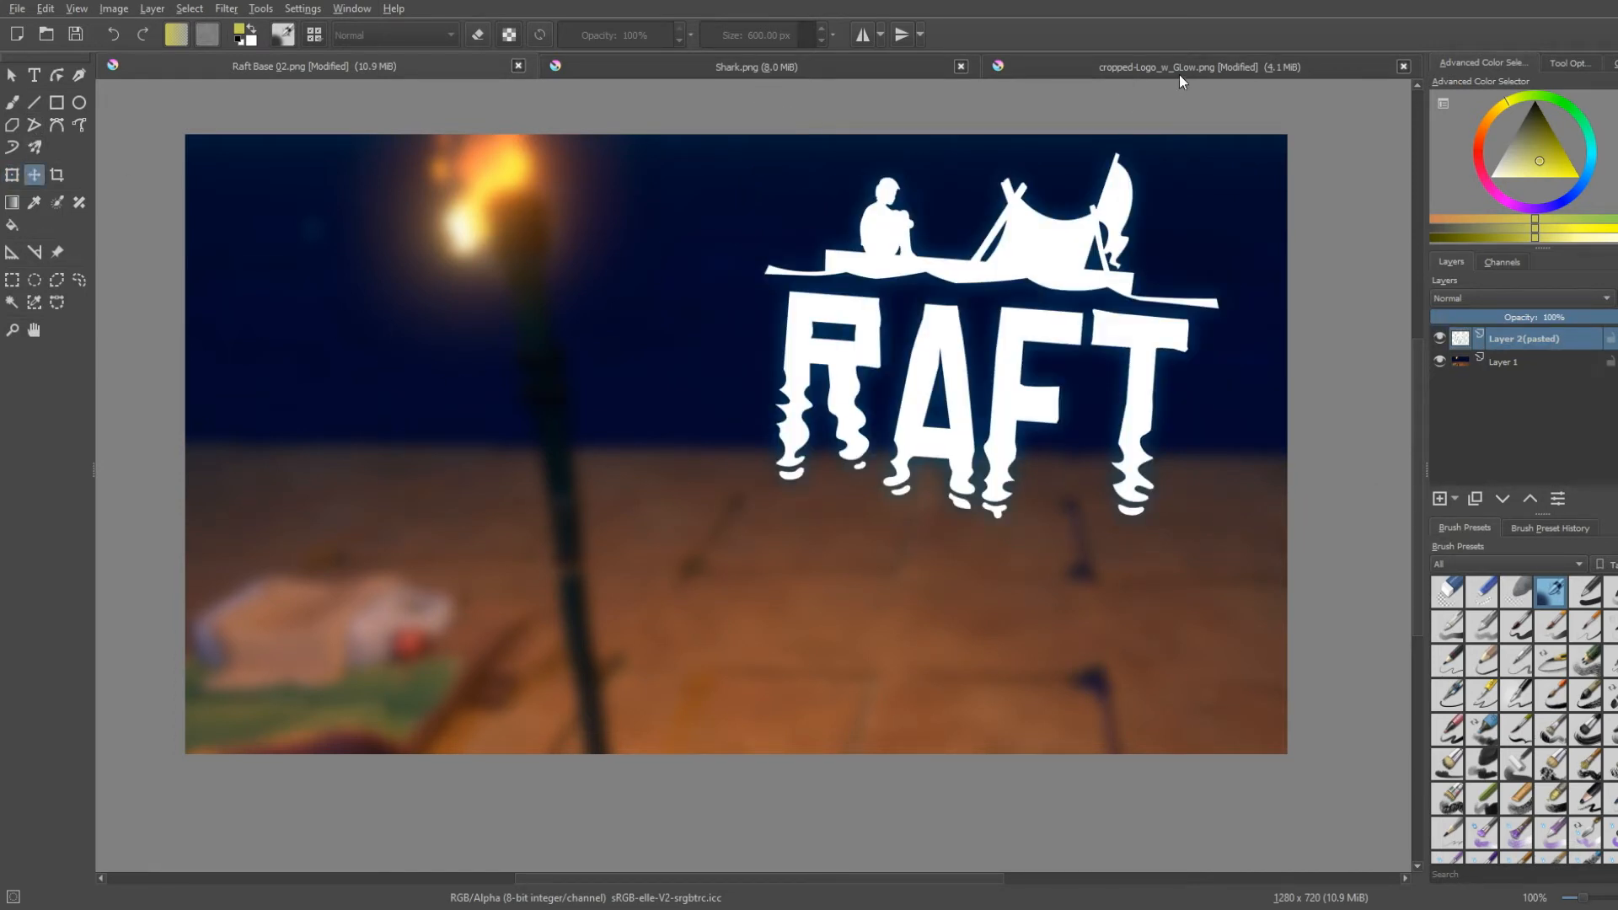
Copy the whole Shark.png image into Raft Base 02.png as a new layer above the logo
left_click(797, 65)
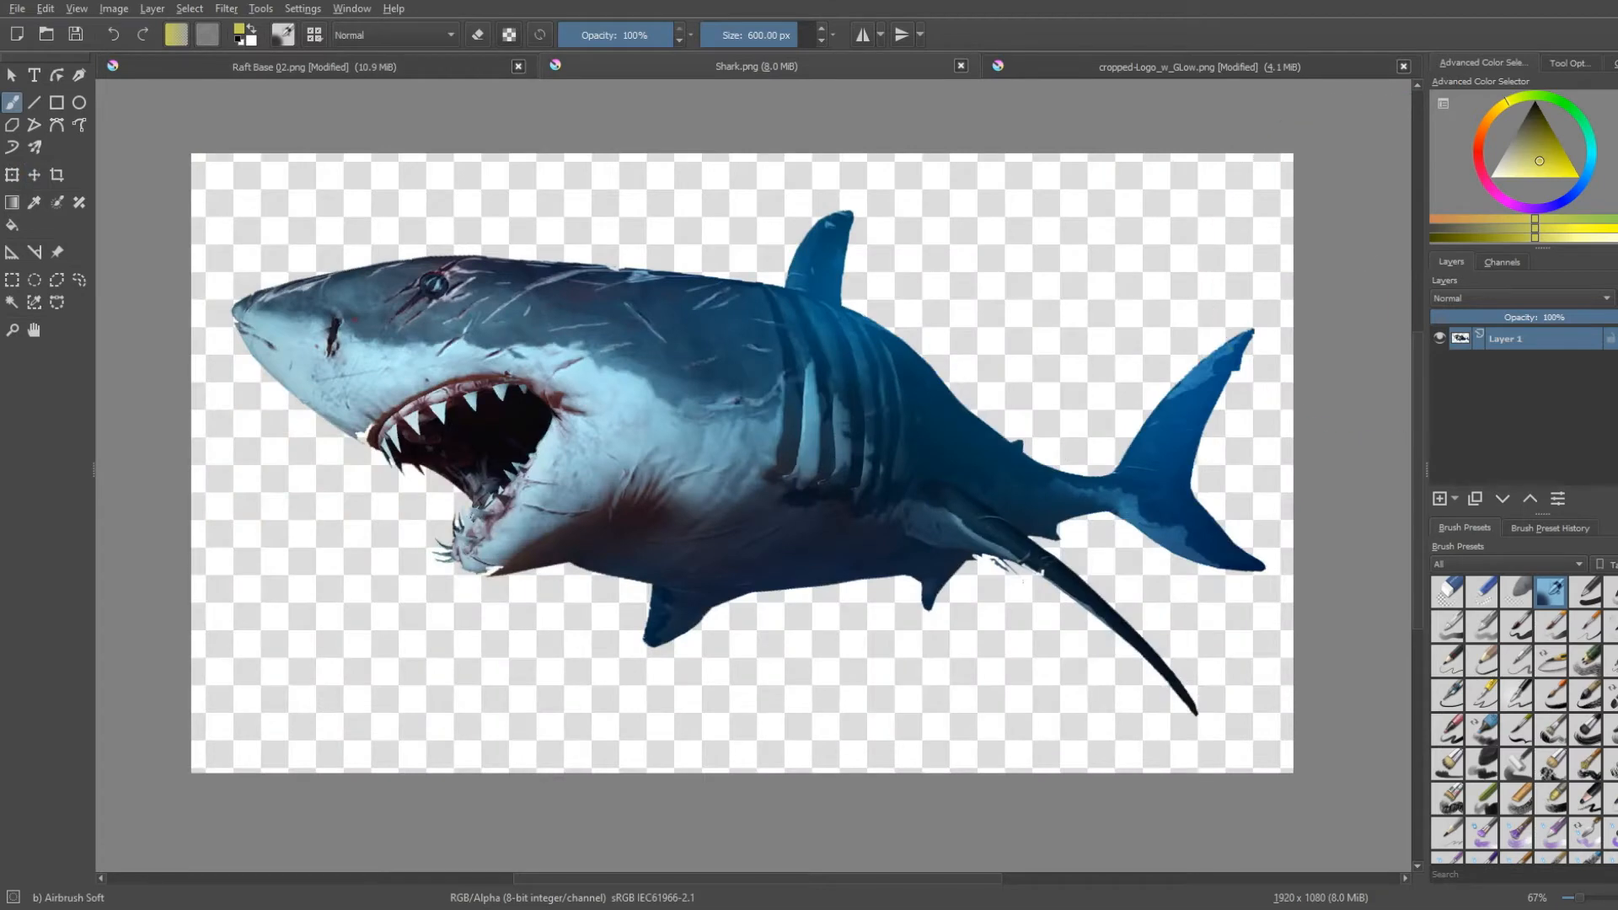
key("ctrl+a")
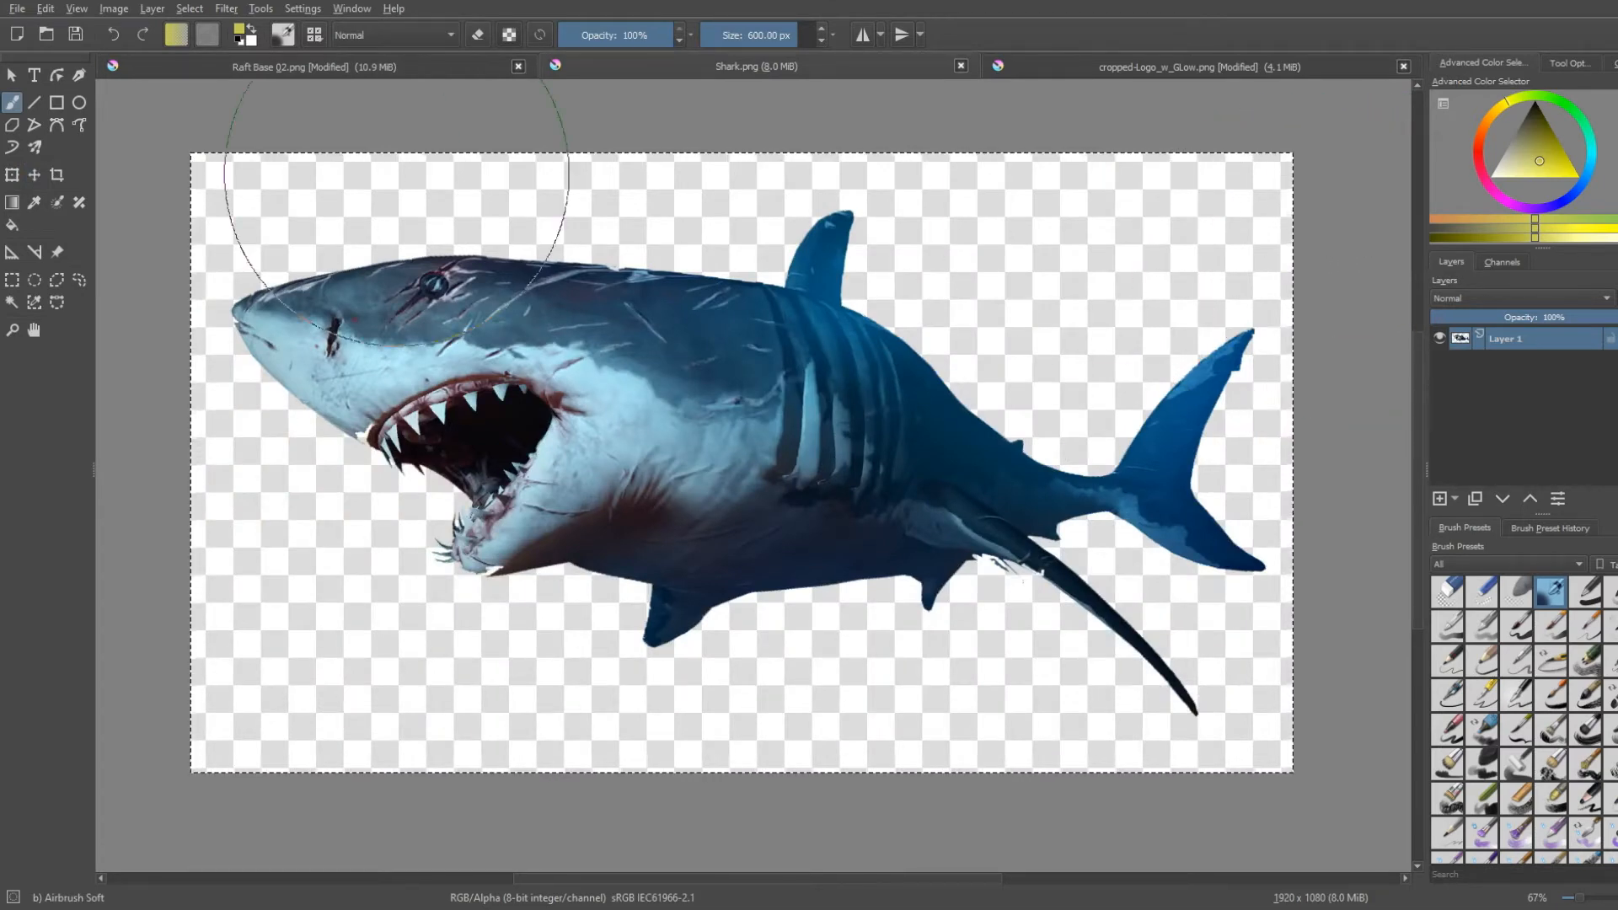
left_click(333, 68)
key("ctrl+v")
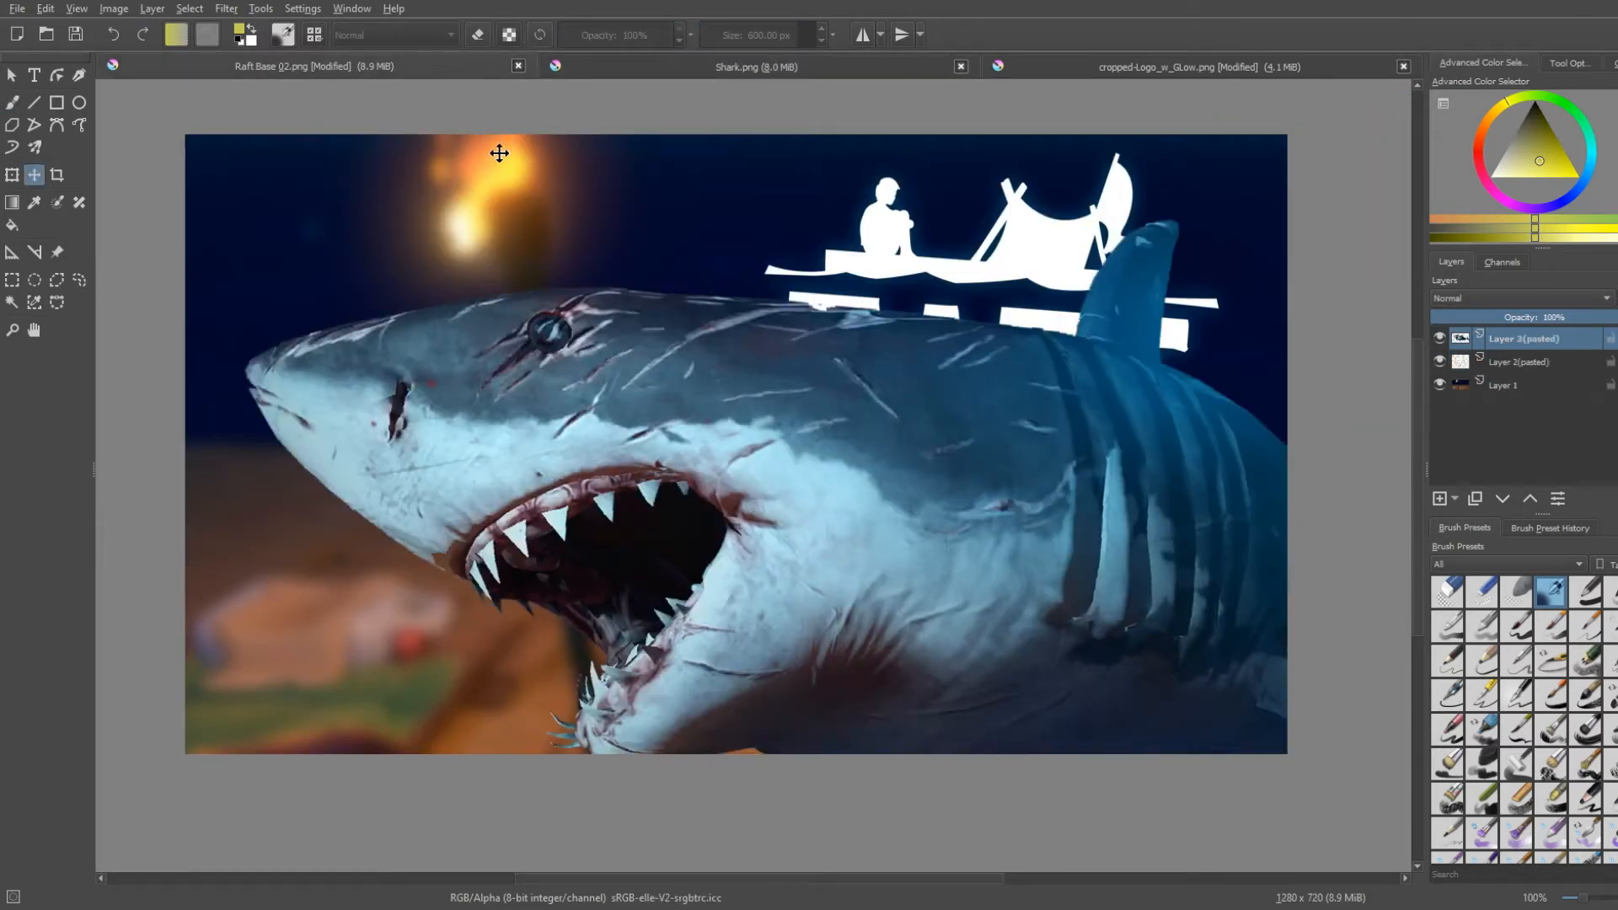
Scale the shark down, mirror it horizontally to face the logo, and tilt it nose-up on the left side of the canvas
left_click(12, 174)
left_click_drag(241, 215, 855, 566)
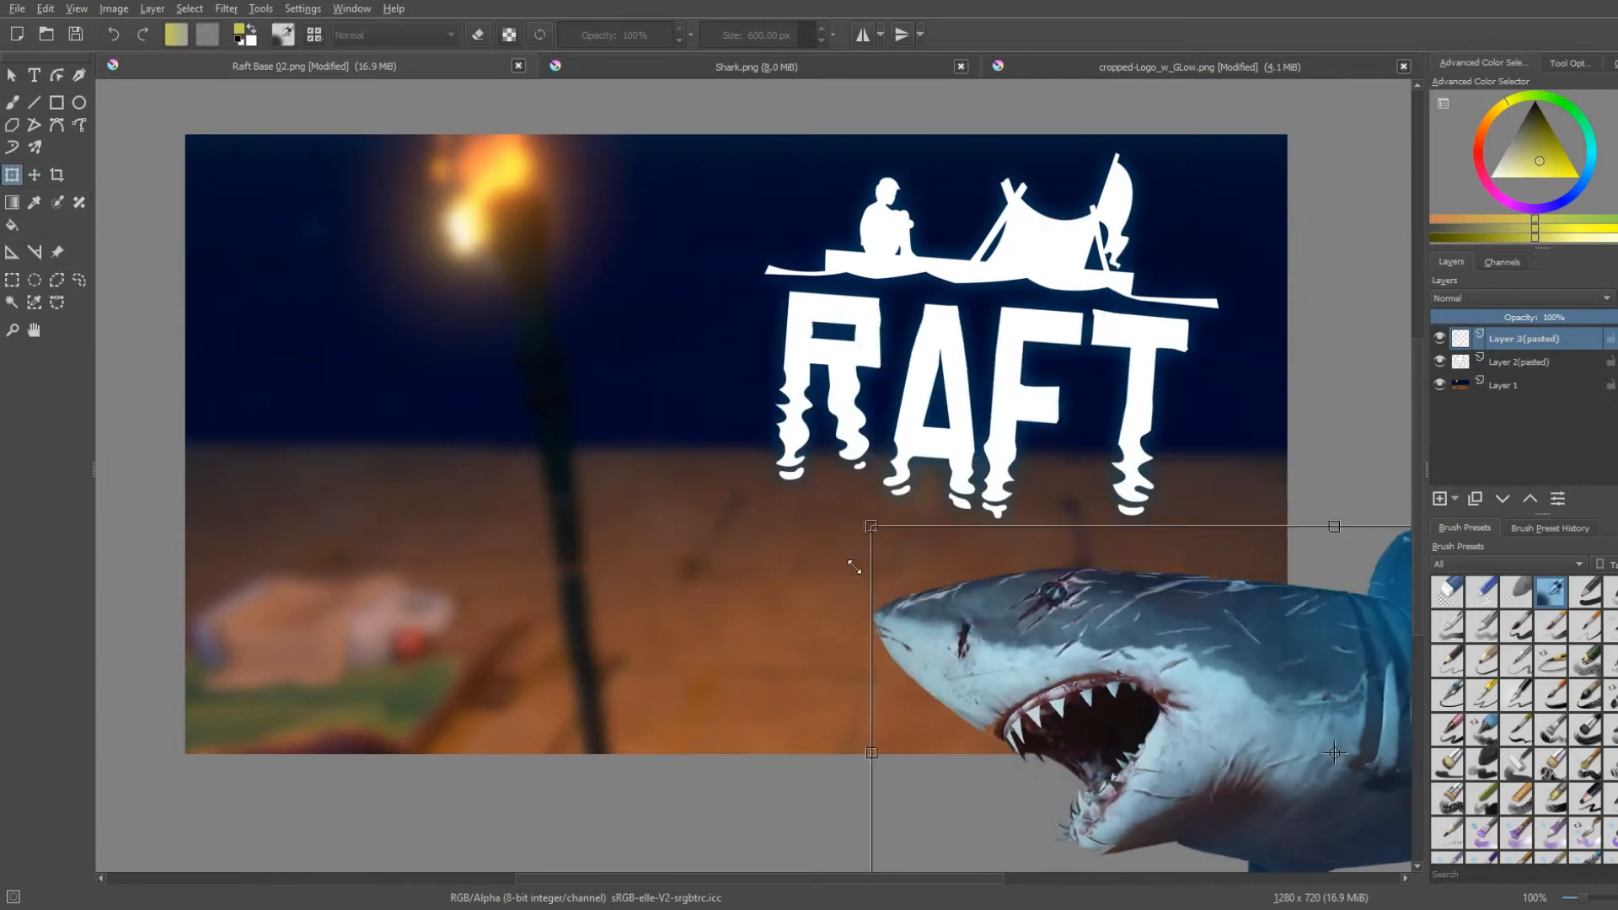
left_click_drag(1232, 649, 561, 333)
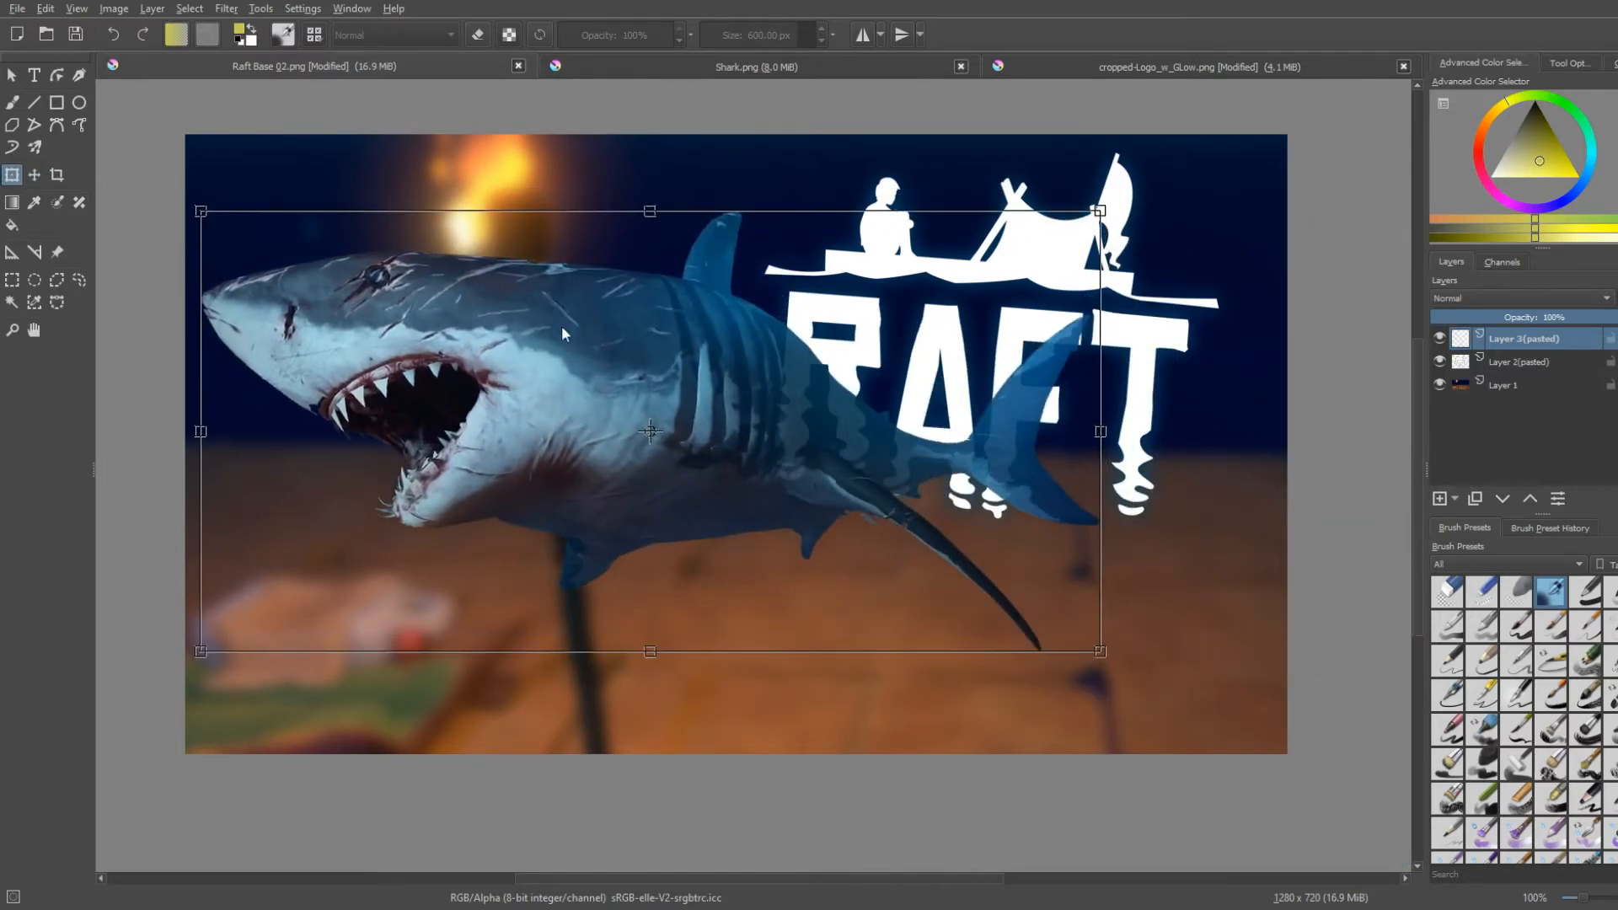
left_click(621, 435)
left_click_drag(827, 330, 543, 462)
left_click_drag(827, 318, 769, 242)
left_click_drag(649, 377, 611, 362)
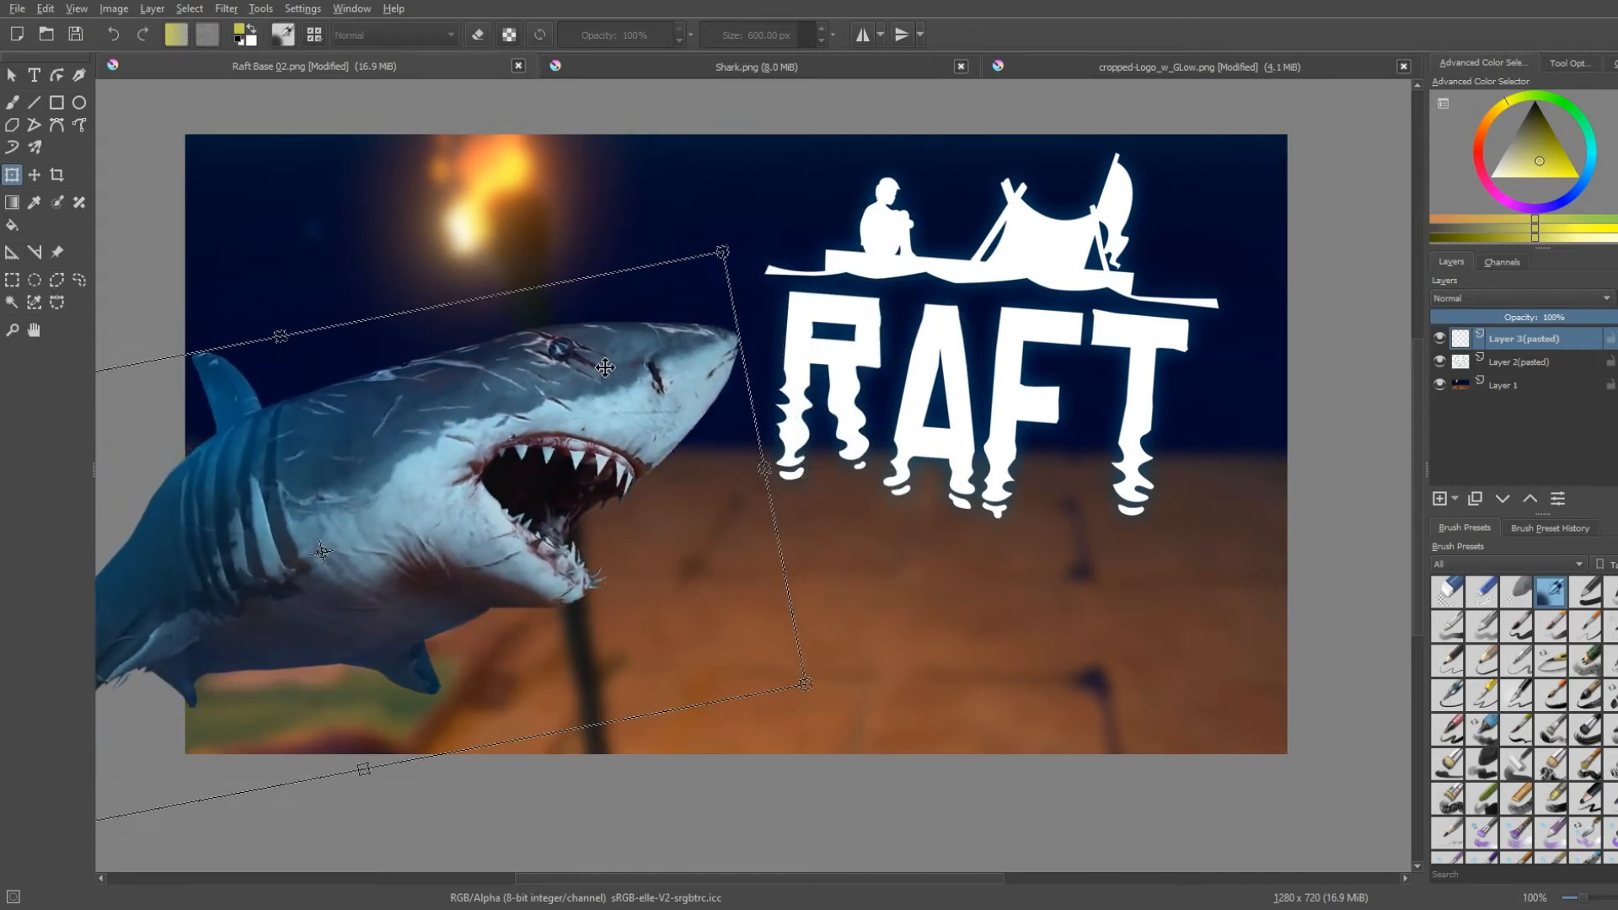
Enlarge the shark slightly, tilt its nose further up, and shift it up and left so its body runs off the canvas edge
left_click_drag(735, 243, 716, 218)
left_click_drag(639, 381, 607, 364)
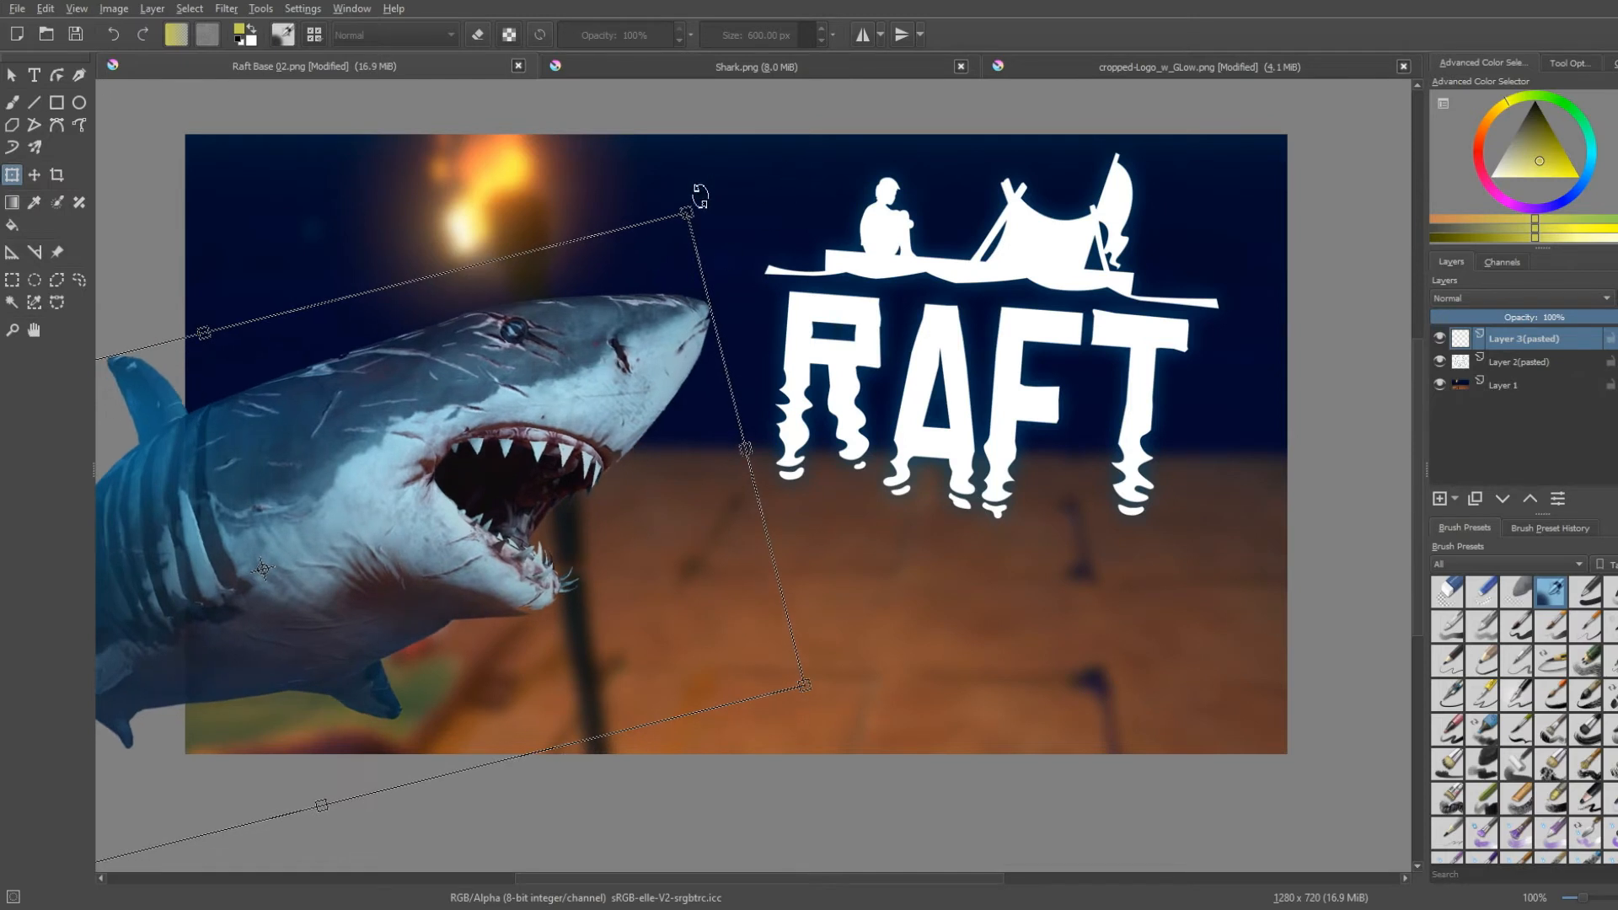
left_click_drag(701, 195, 692, 191)
left_click_drag(574, 324, 572, 316)
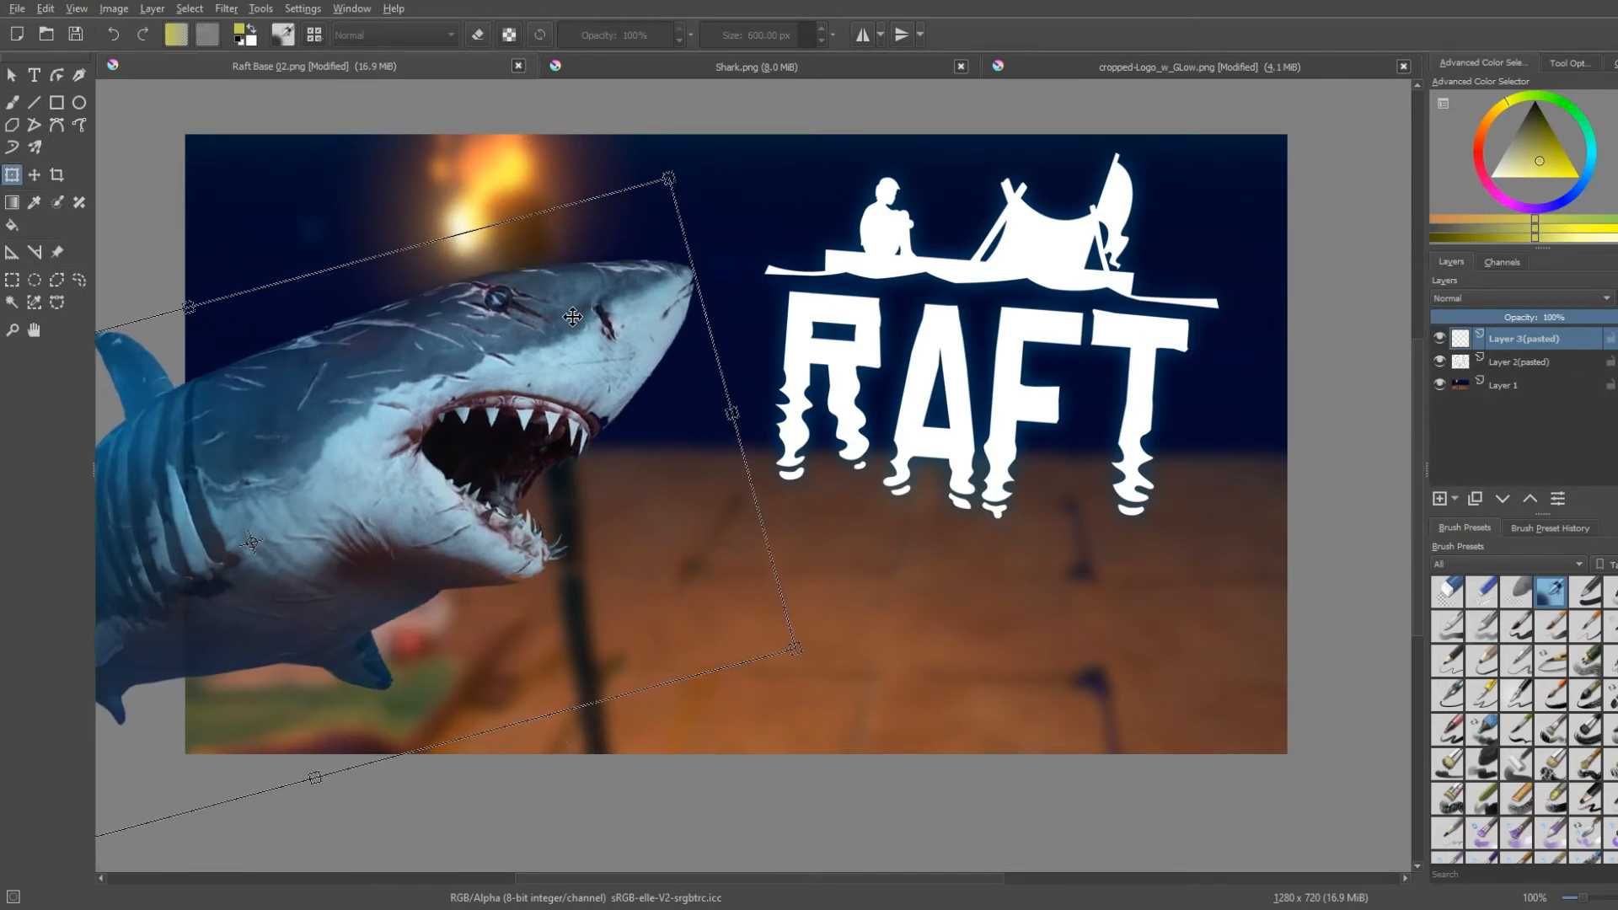
left_click_drag(661, 160, 645, 149)
left_click(35, 176)
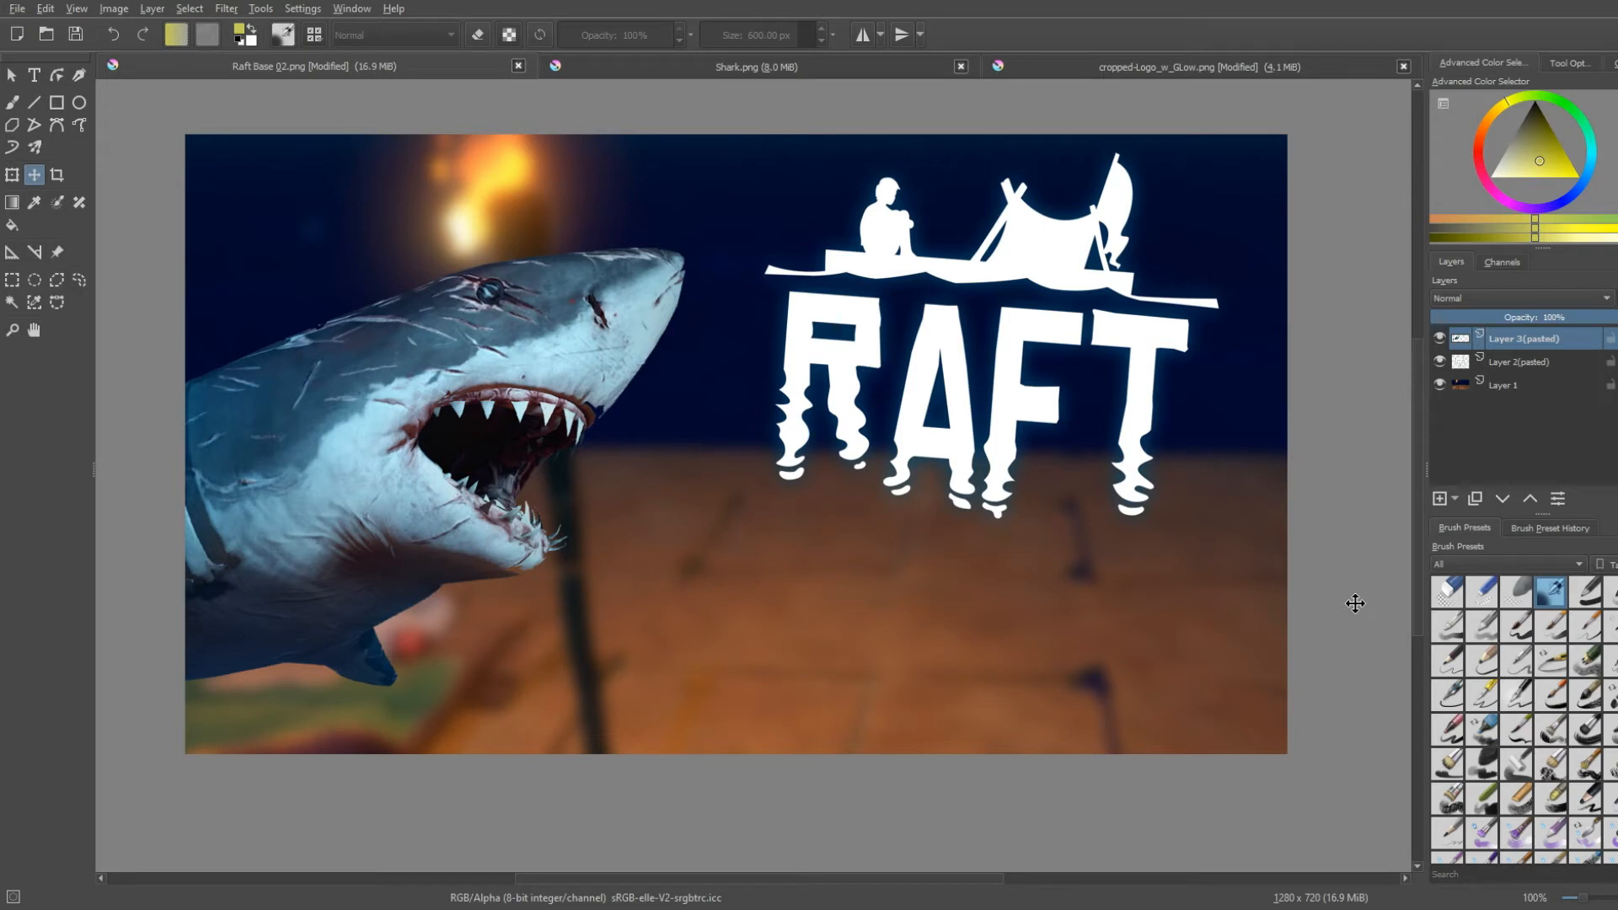
Paint a blue band along the canvas's upper edge on the shark layer with the Airbrush Soft brush at 213 px
left_click(11, 103)
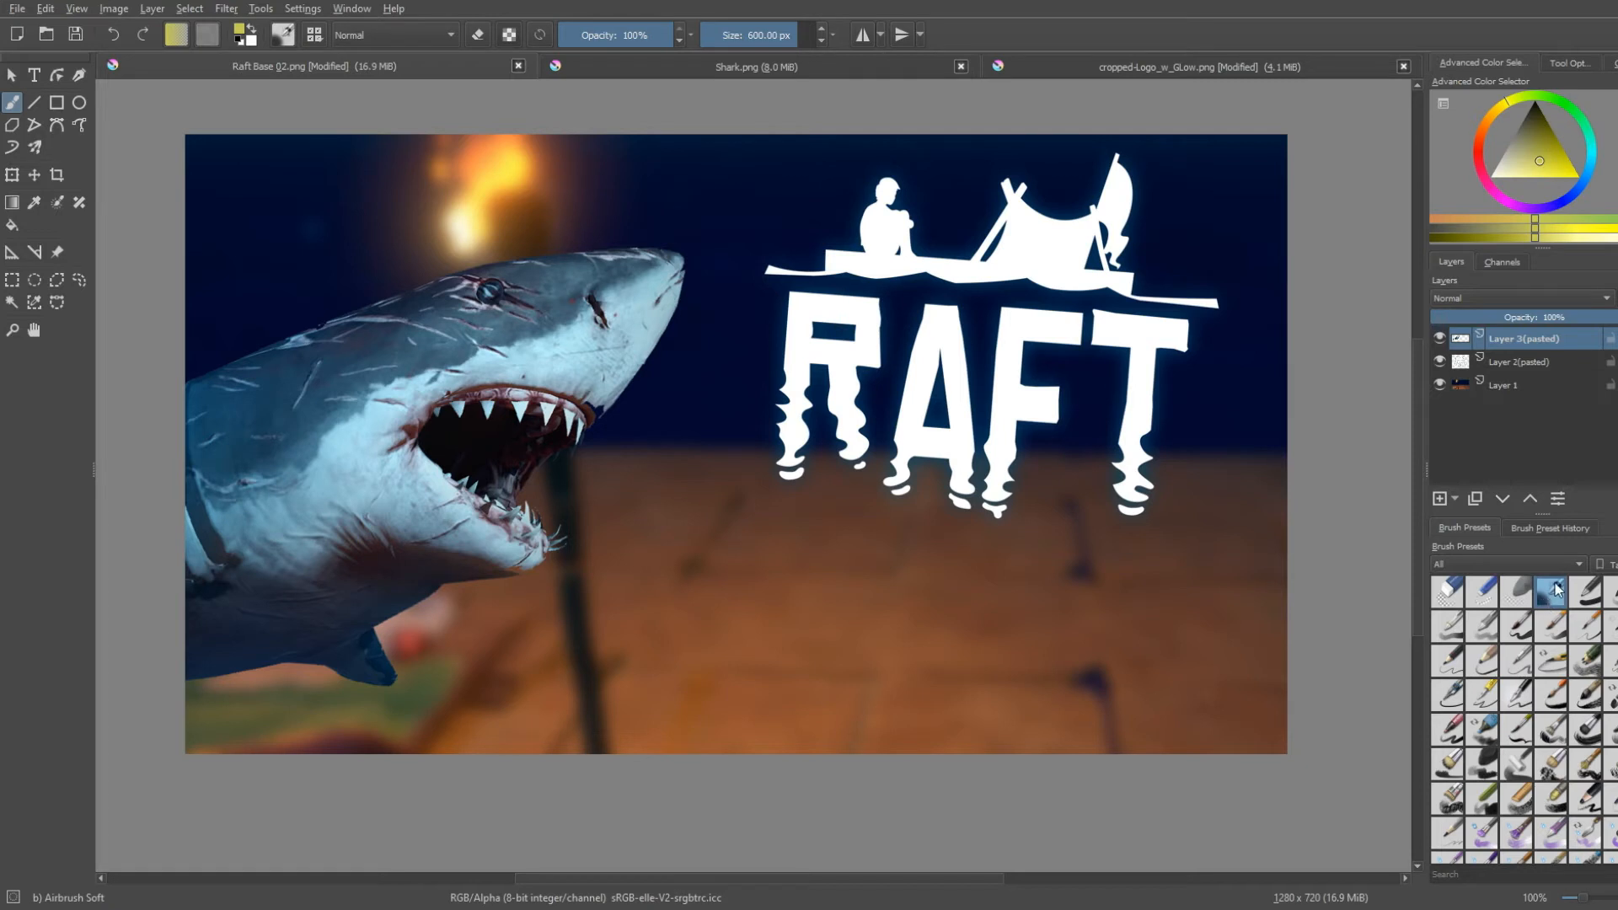
scroll(1547, 670, "down", 10)
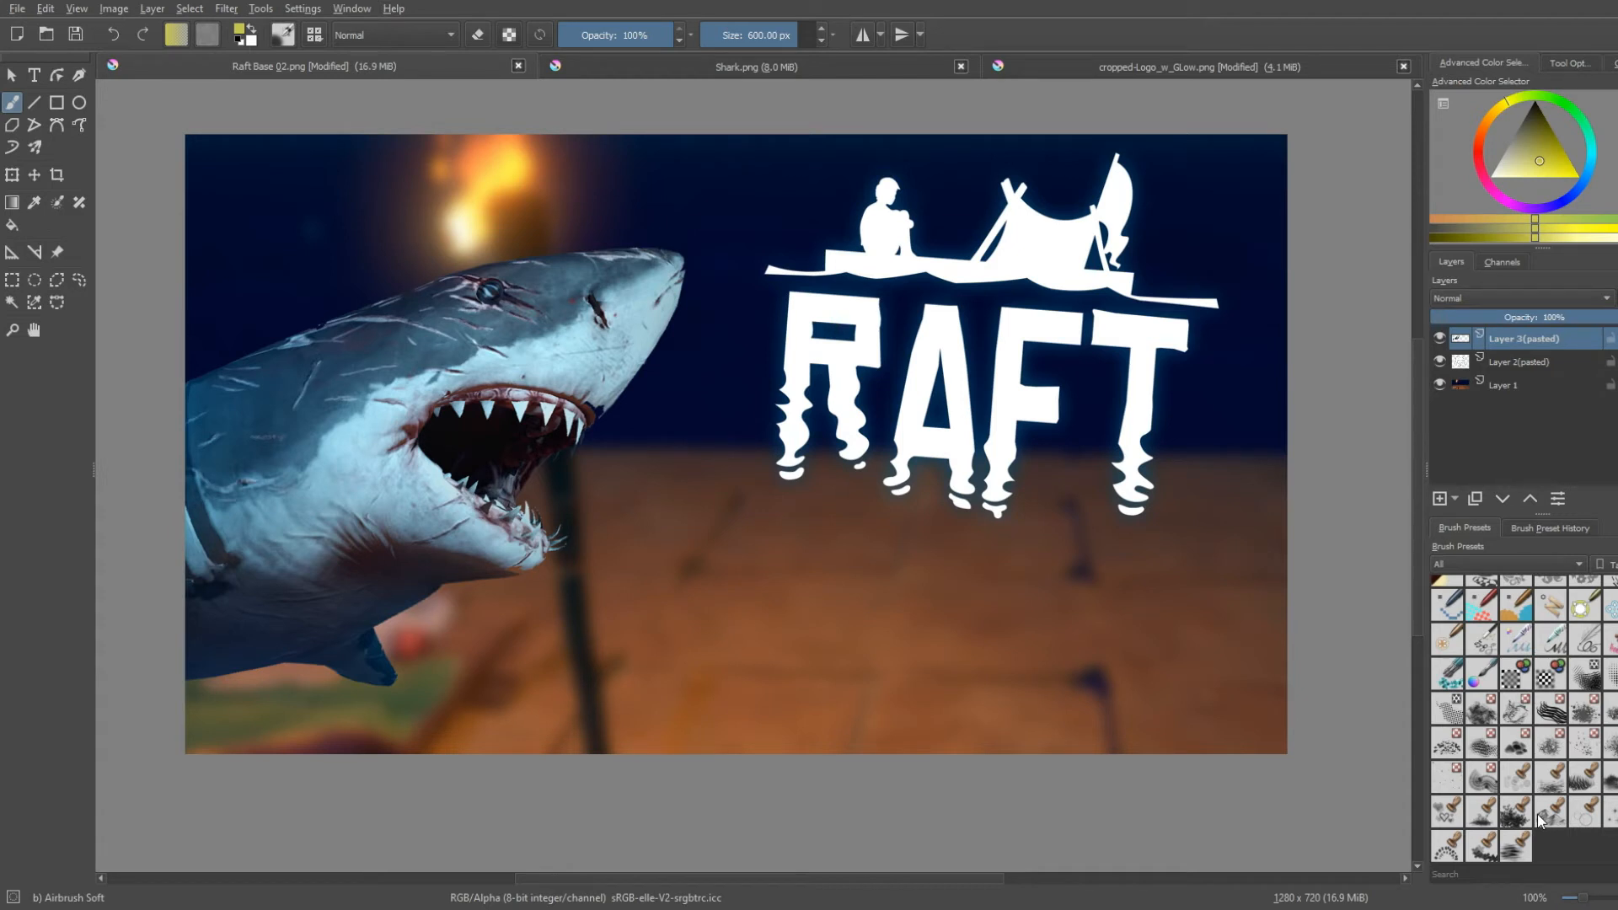
scroll(1592, 666, "up", 10)
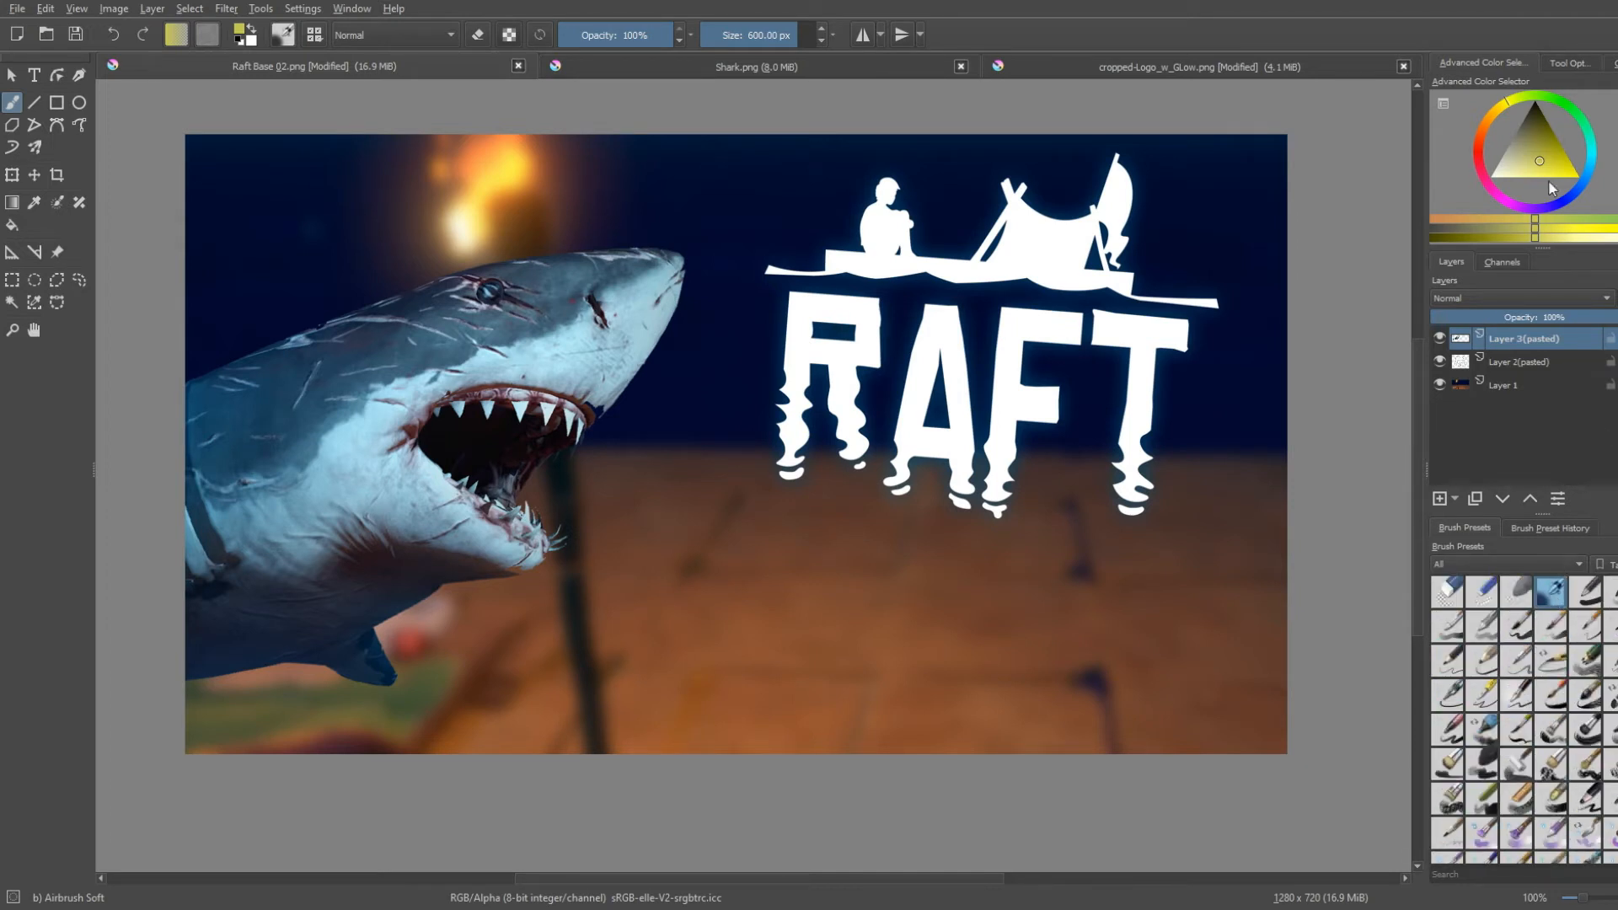
left_click(1568, 199)
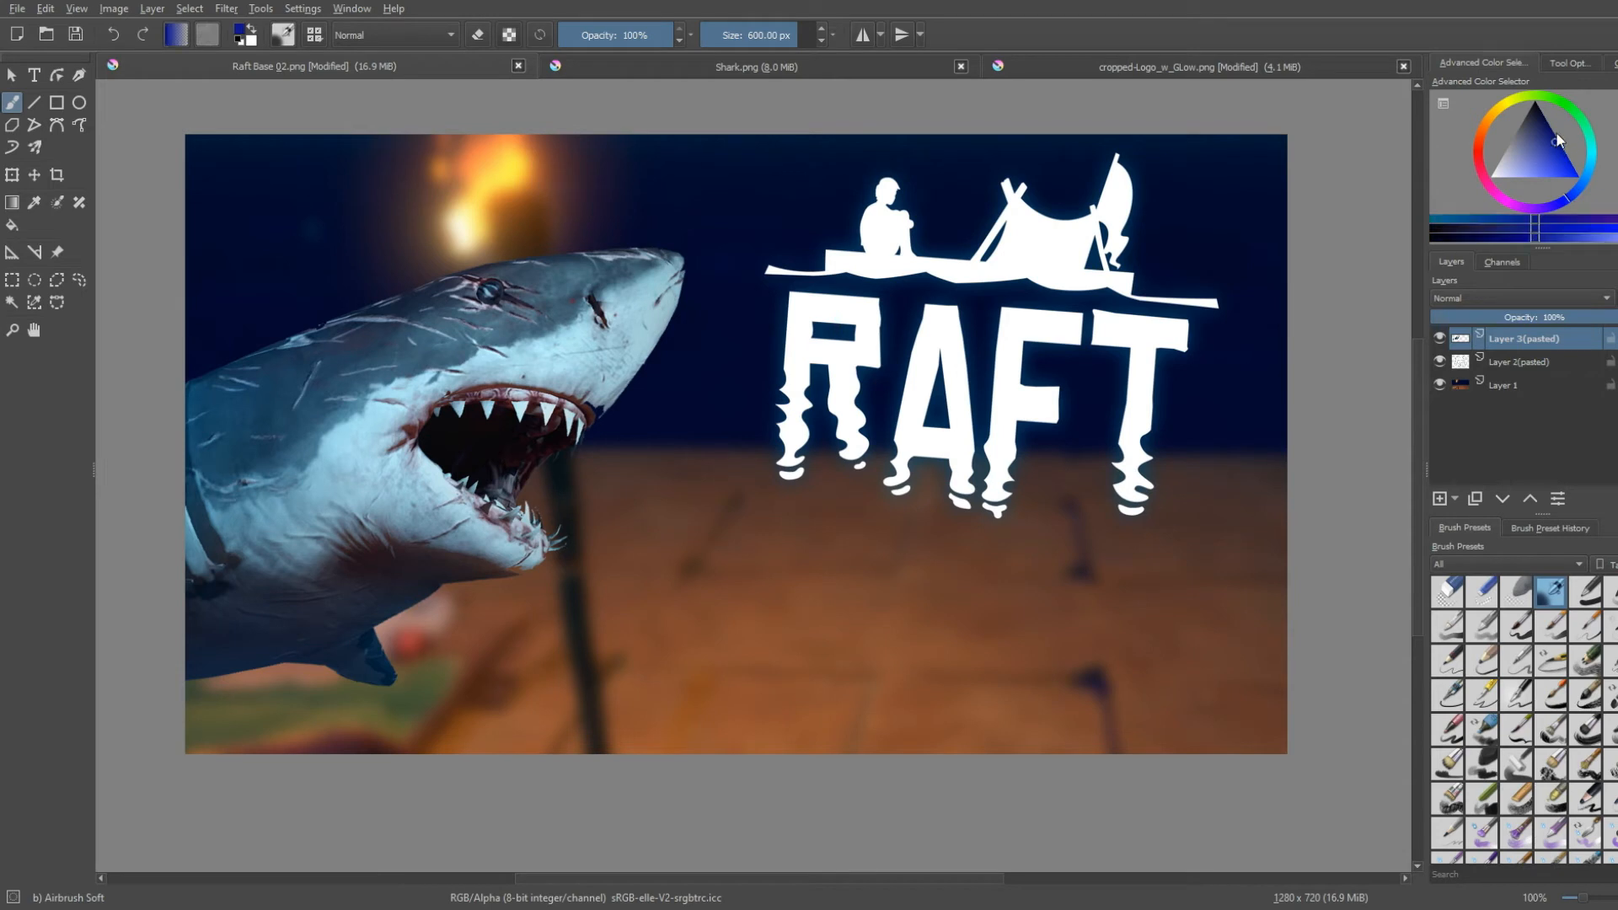
left_click(1553, 131)
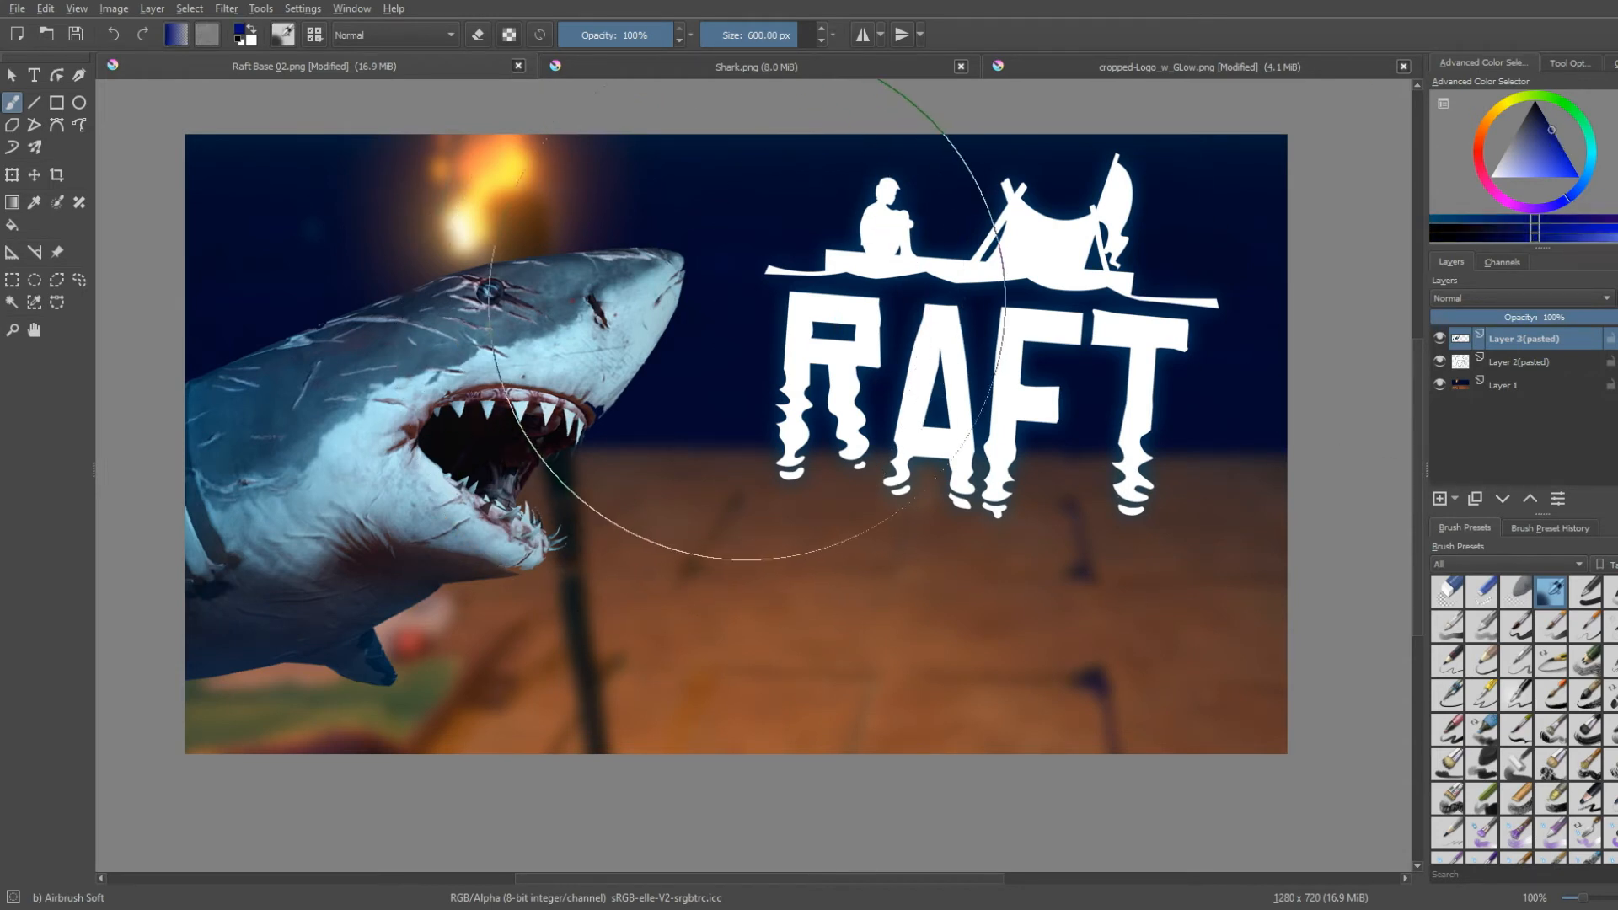
left_click_drag(563, 382, 231, 382, "shift")
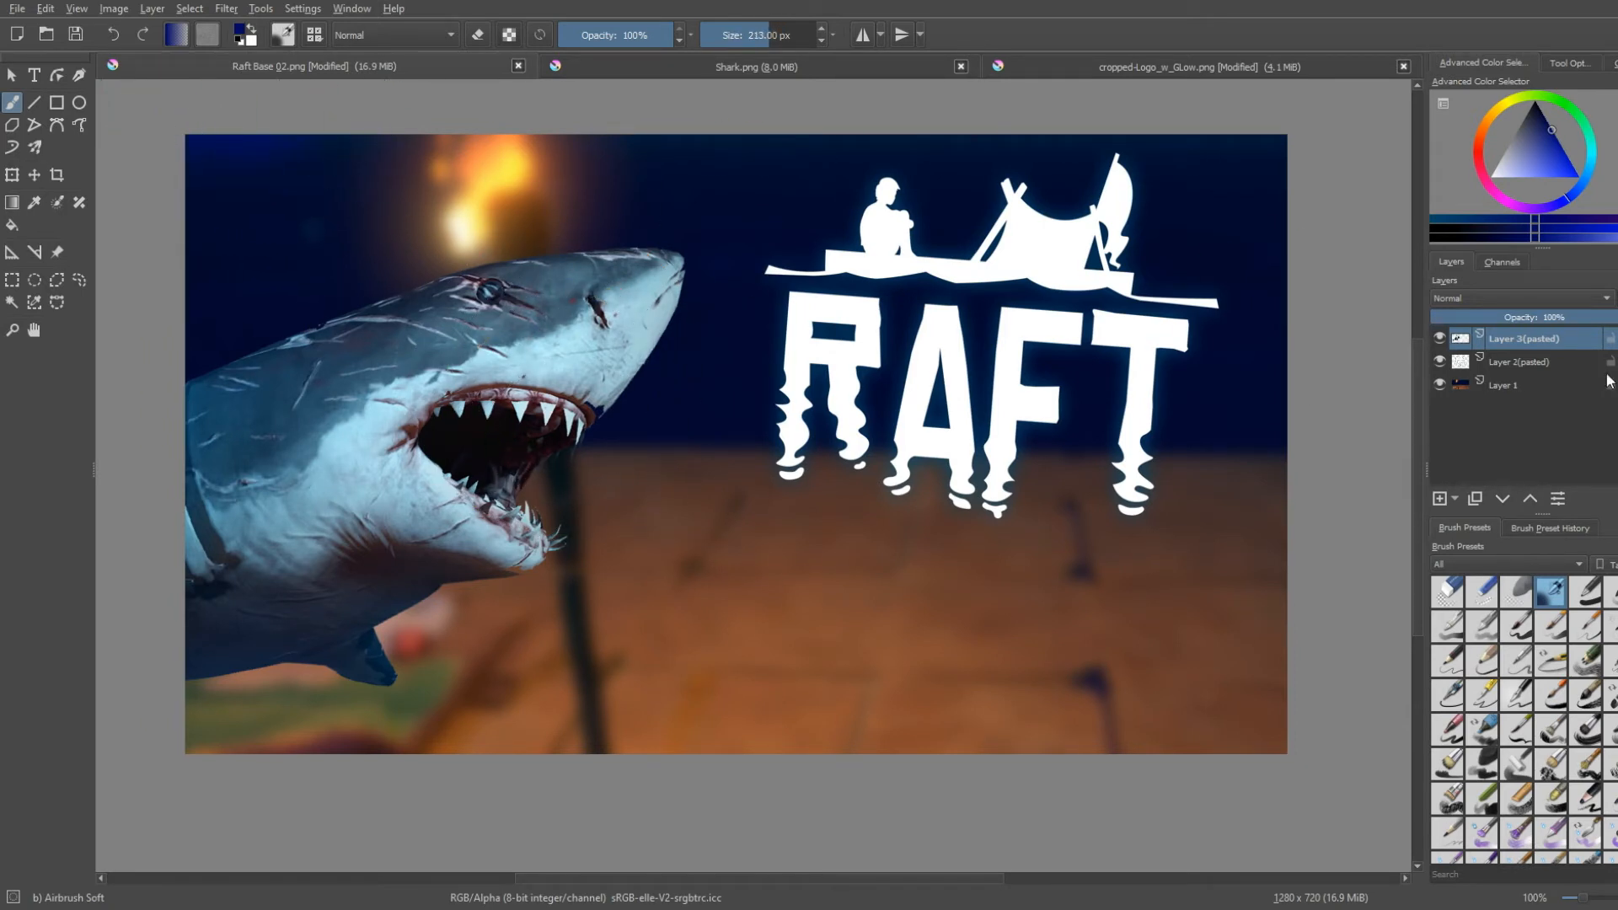
left_click(1561, 154)
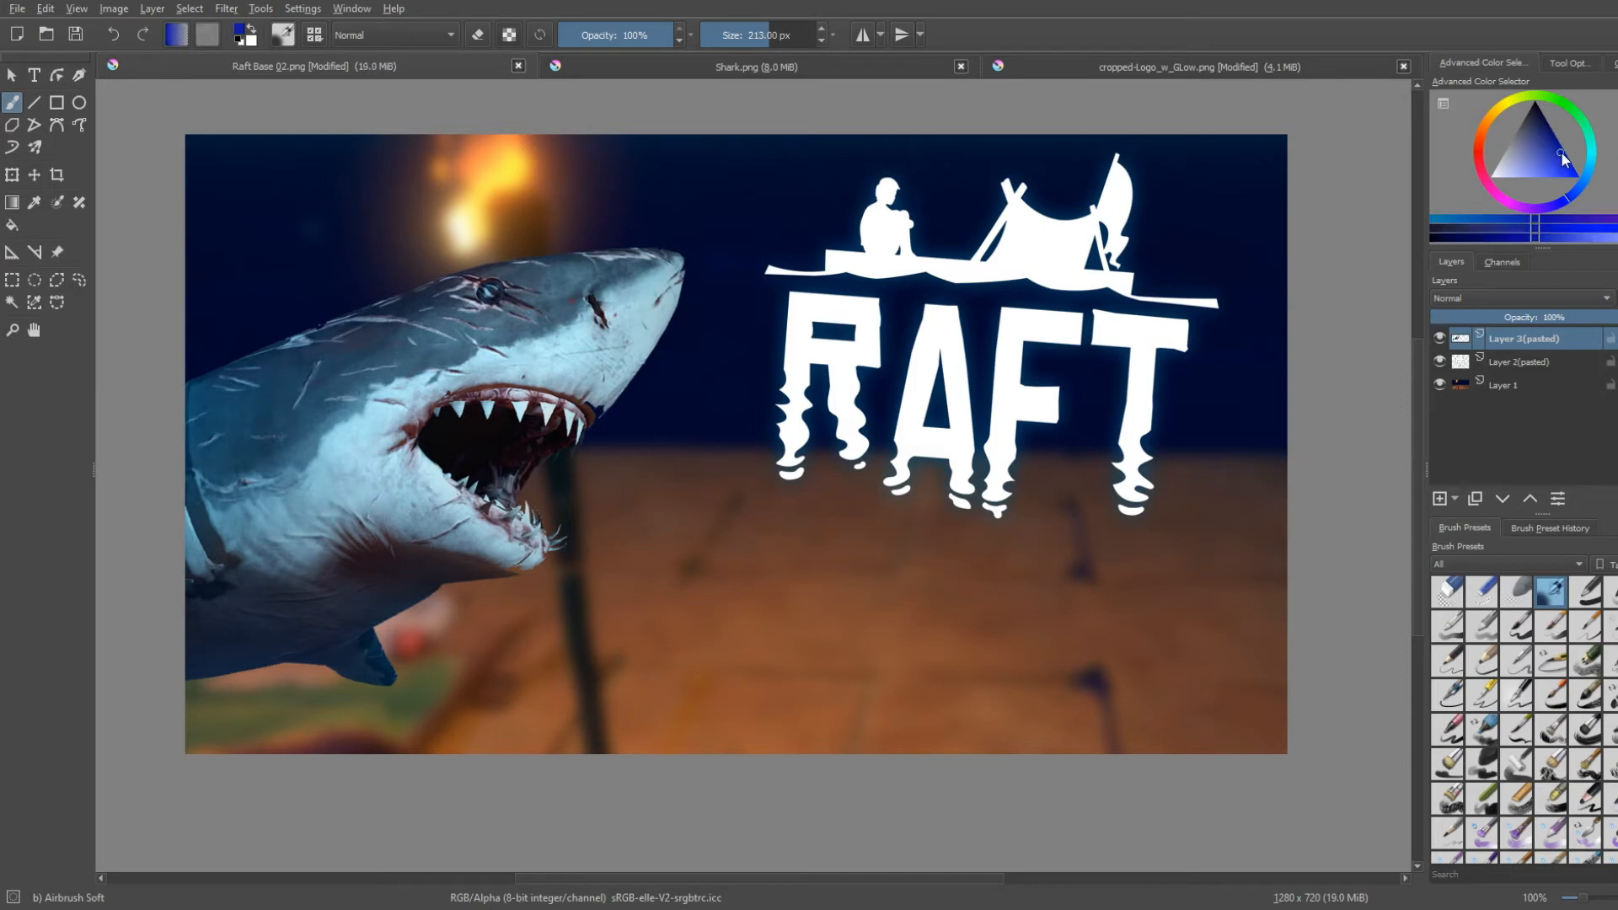
mouse_move(217, 151)
left_mouse_down()
mouse_move(265, 117)
mouse_move(202, 107)
mouse_move(606, 120)
mouse_move(482, 126)
mouse_move(744, 107)
mouse_move(1187, 124)
mouse_move(1260, 121)
mouse_move(1282, 90)
left_mouse_up()
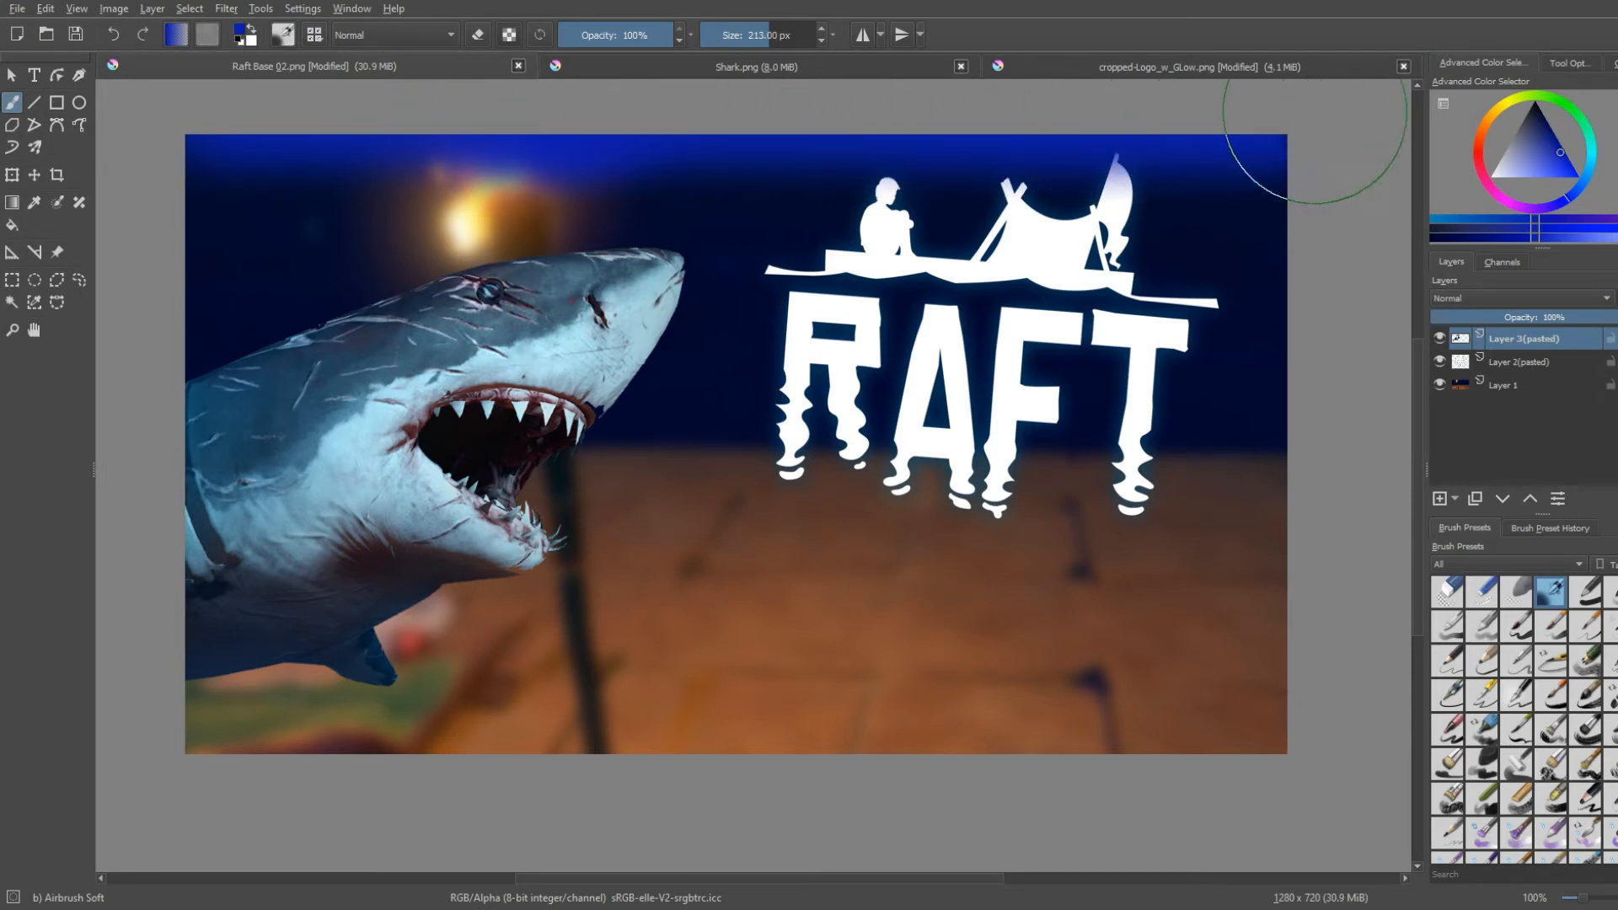
Undo the blue airbrush strokes painted on the shark layer
mouse_move(147, 209)
left_mouse_down()
mouse_move(151, 250)
mouse_move(172, 156)
mouse_move(185, 751)
mouse_move(260, 722)
left_mouse_up()
key("ctrl+z")
key("ctrl+z")
key("ctrl+z")
key("ctrl+z")
key("ctrl+z")
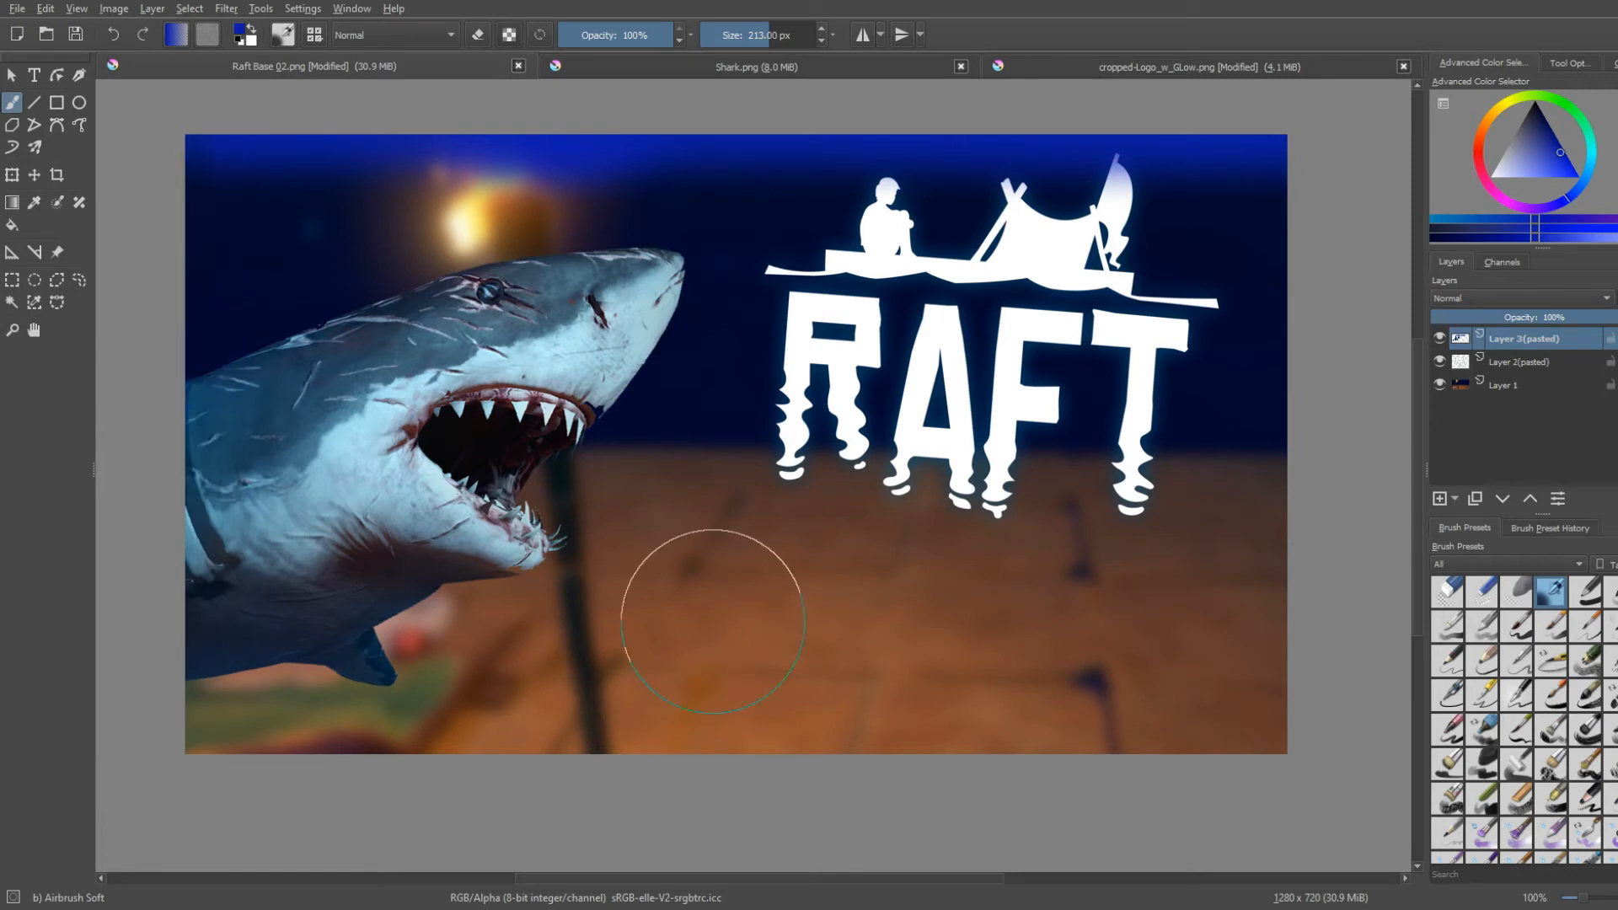
Paint a blue border along all four canvas edges on Layer 1 with the Airbrush Soft brush at 213 px
left_click(1506, 384)
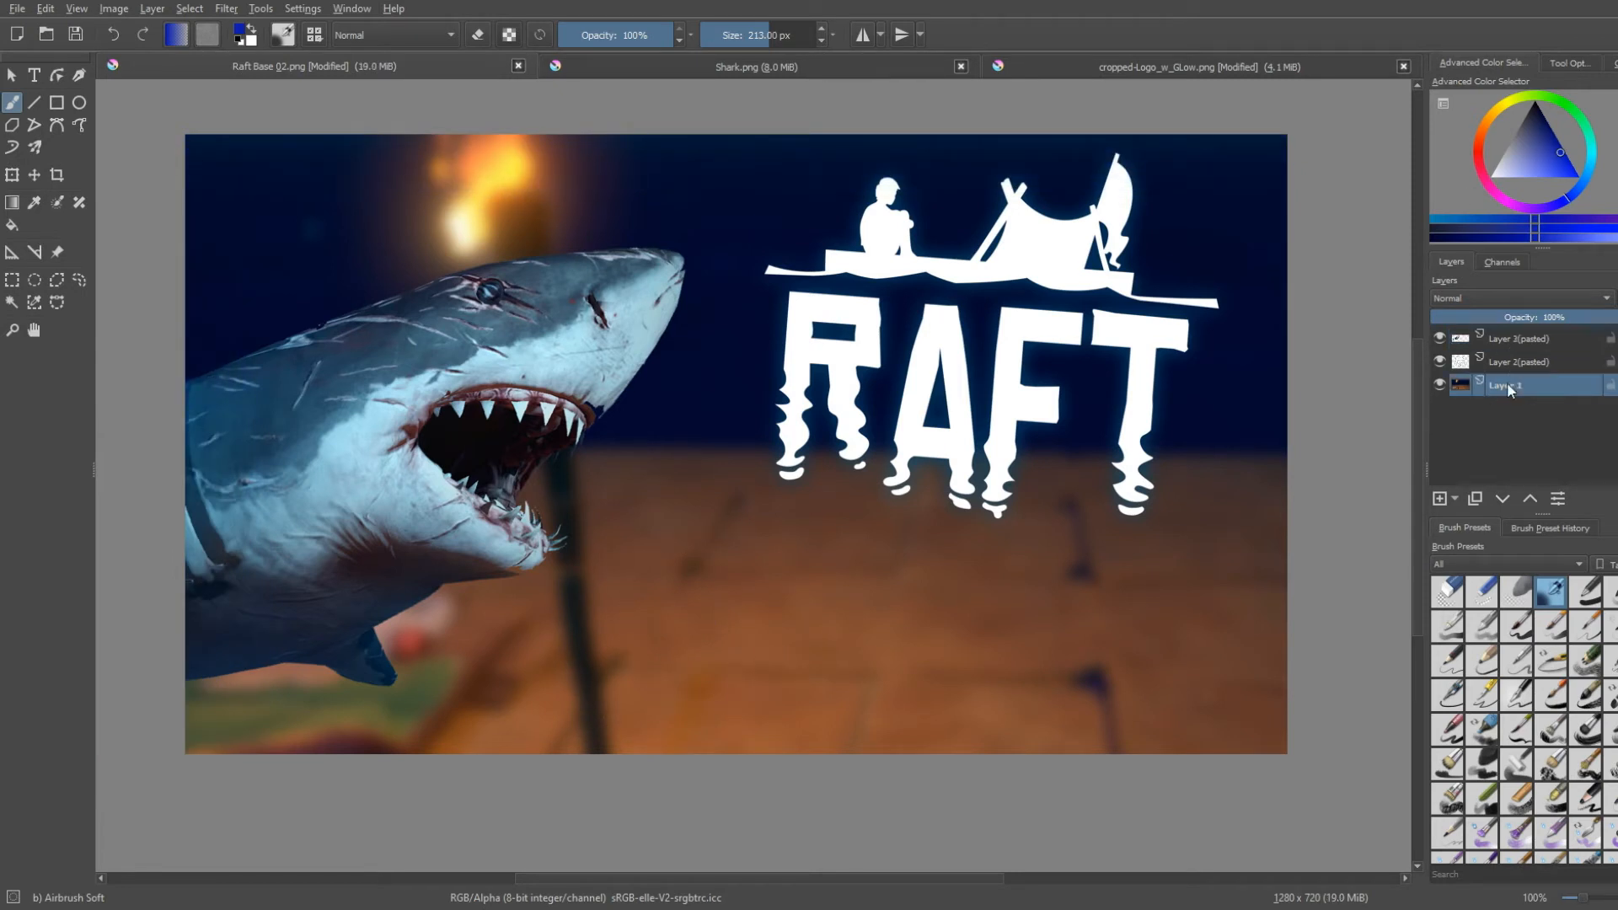
mouse_move(190, 110)
left_mouse_down()
mouse_move(477, 126)
mouse_move(628, 108)
mouse_move(1315, 108)
left_mouse_up()
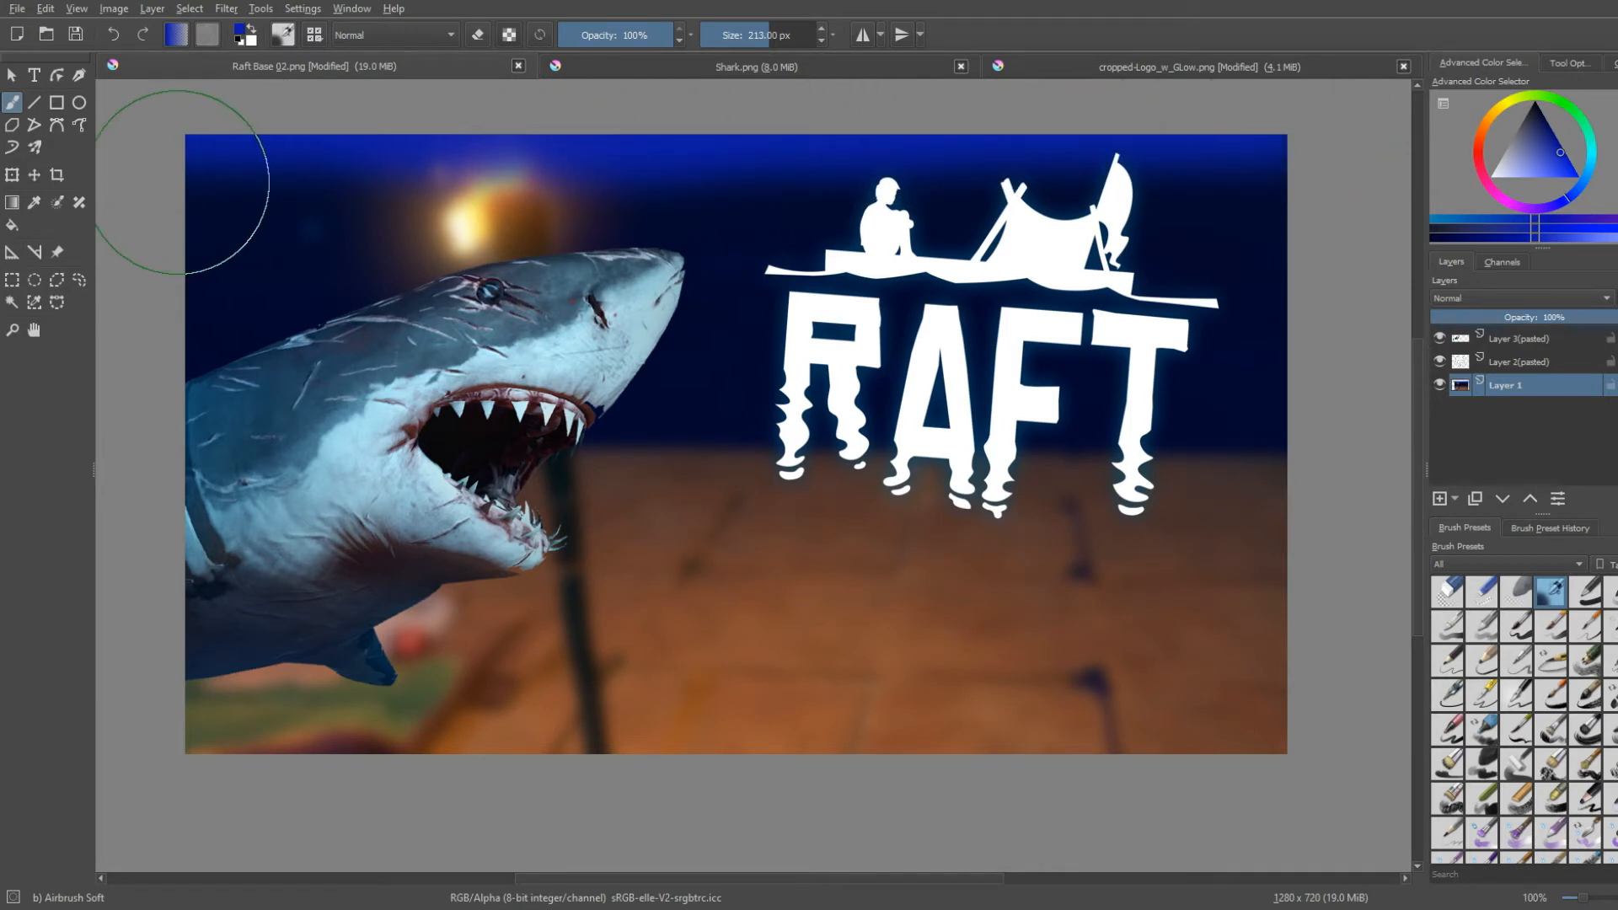
mouse_move(211, 183)
left_mouse_down()
mouse_move(167, 305)
mouse_move(199, 776)
mouse_move(1365, 743)
left_mouse_up()
mouse_move(1314, 132)
left_mouse_down()
mouse_move(1329, 174)
mouse_move(1307, 416)
mouse_move(1313, 741)
left_mouse_up()
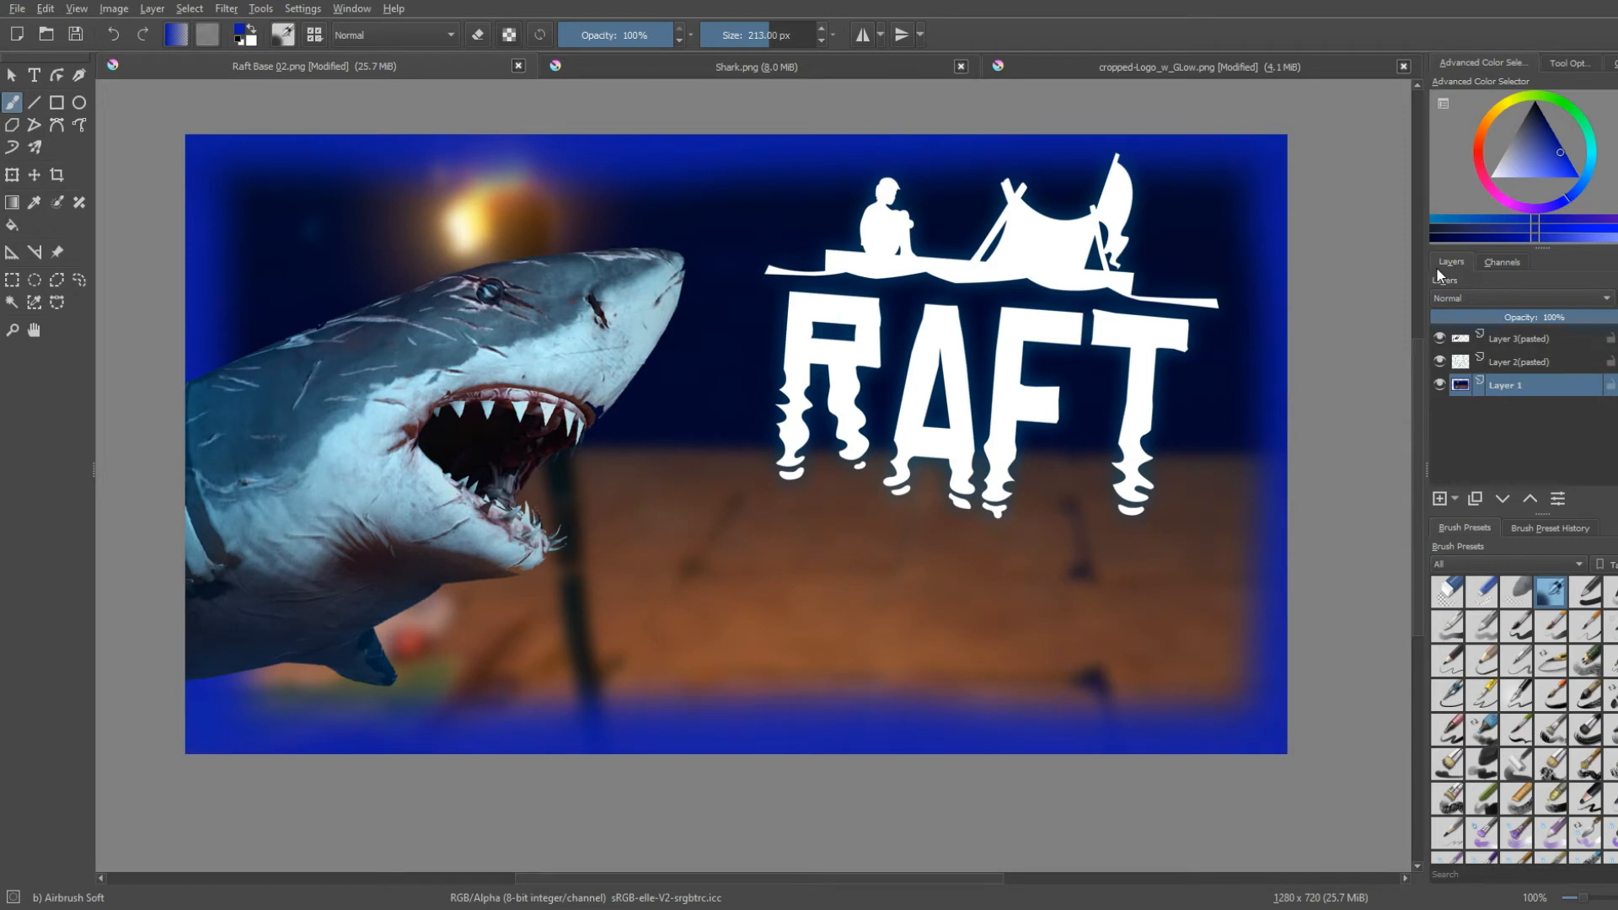
Airbrush a soft glow behind the RAFT logo on Layer 1 in muted light and darker blues, using a 450 px brush
left_click(1526, 157)
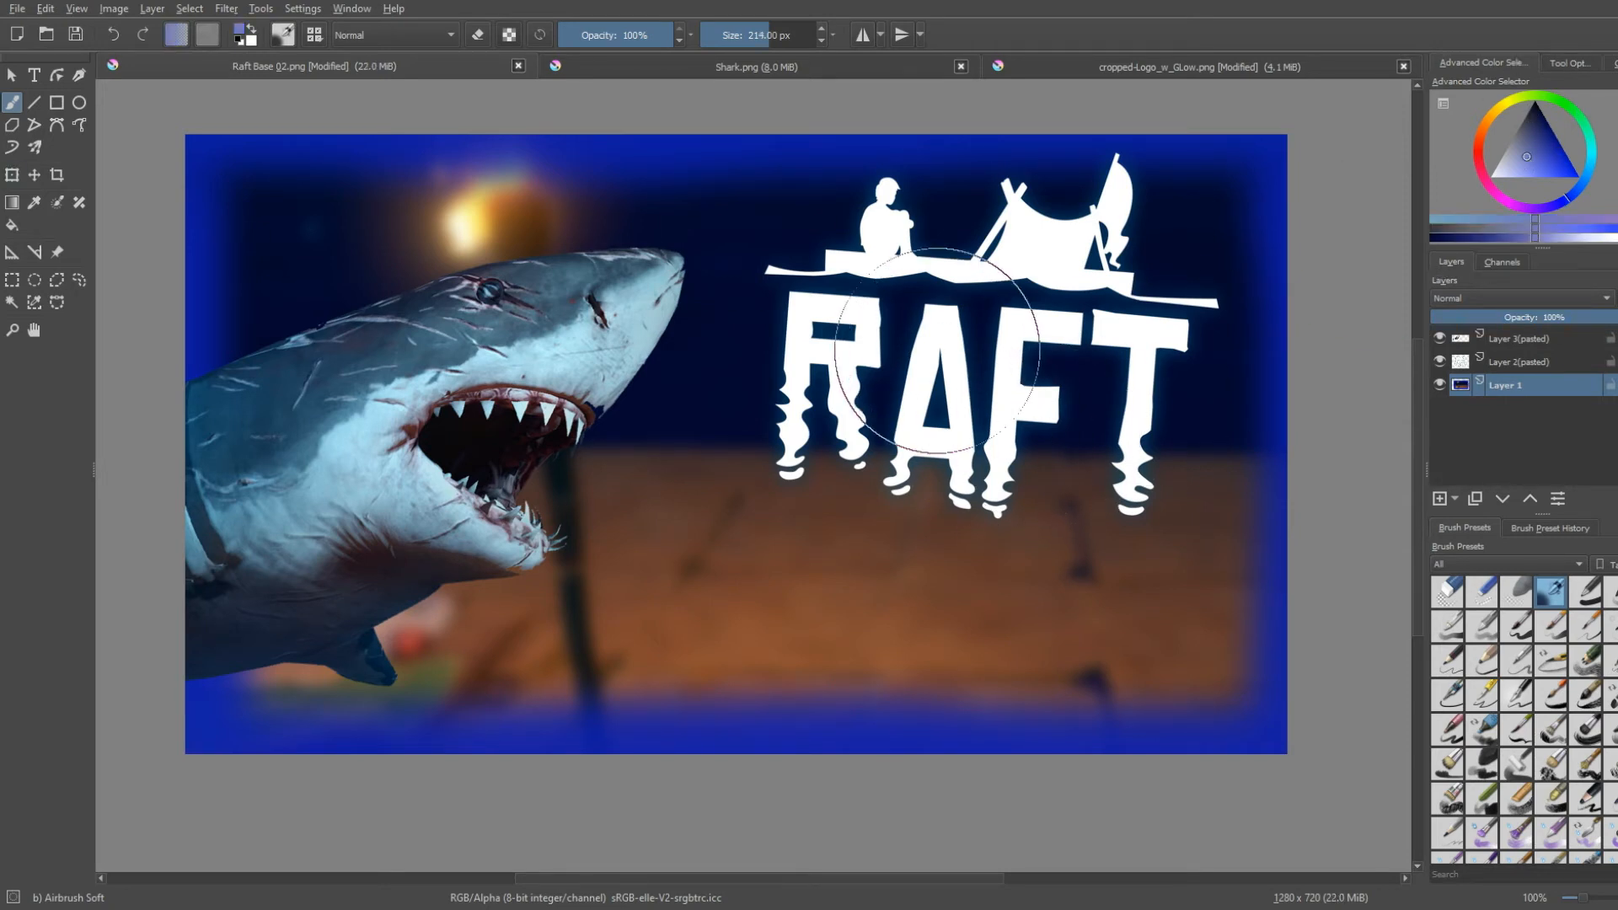
left_click_drag(937, 351, 1119, 350, "shift")
left_click(852, 305)
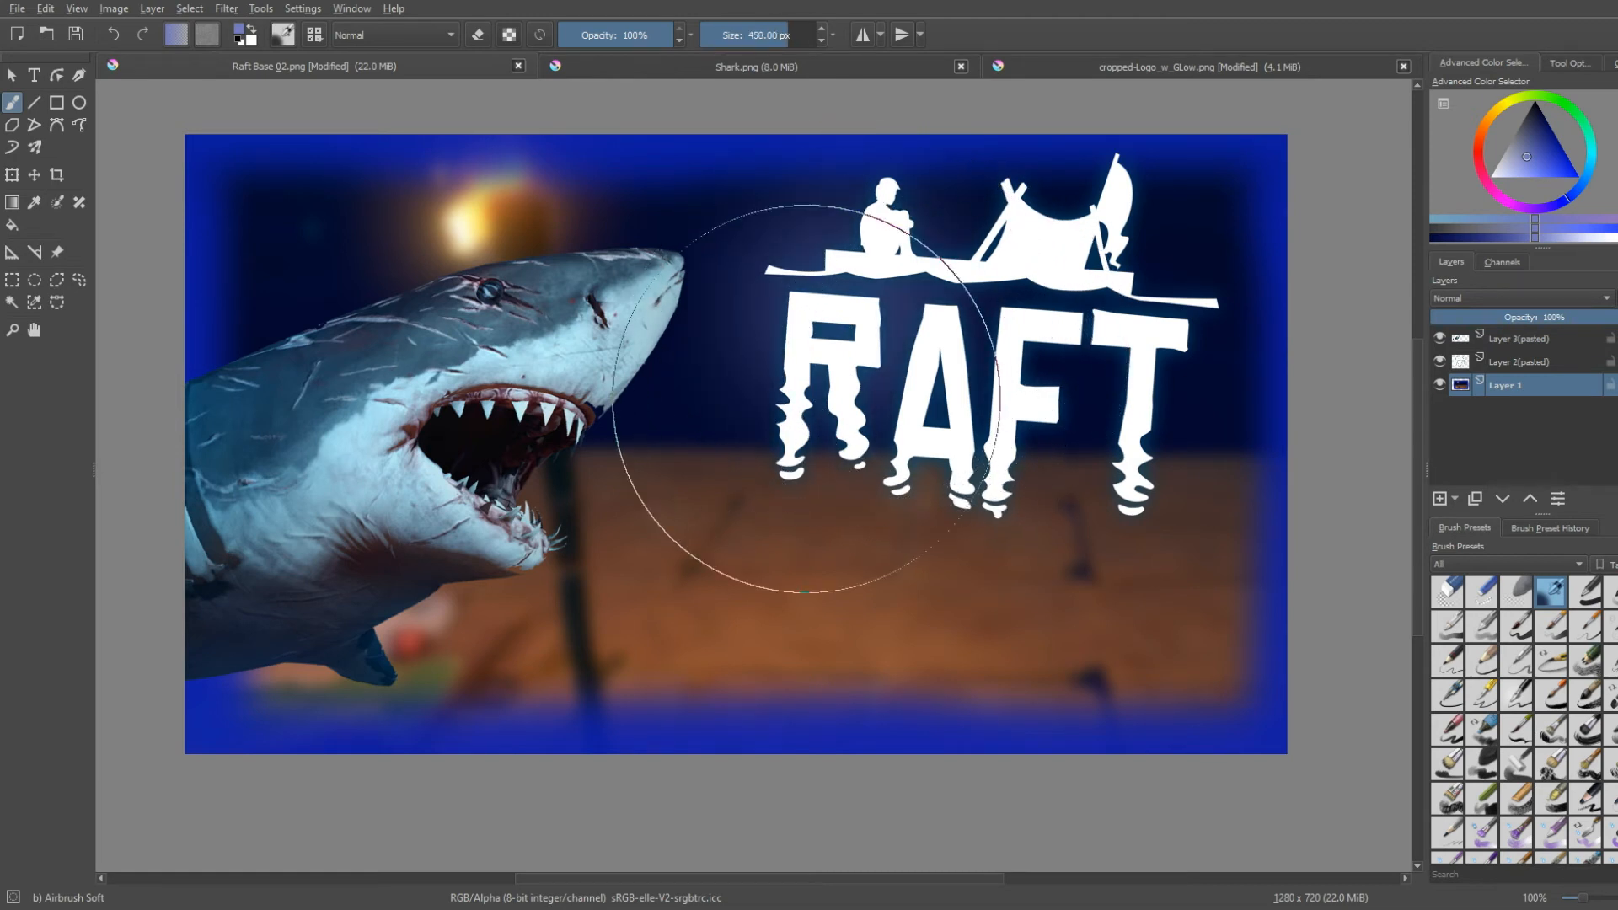
mouse_move(807, 399)
left_mouse_down()
mouse_move(809, 435)
mouse_move(1207, 477)
mouse_move(1180, 269)
mouse_move(1087, 253)
mouse_move(906, 268)
left_mouse_up()
left_click(1524, 144)
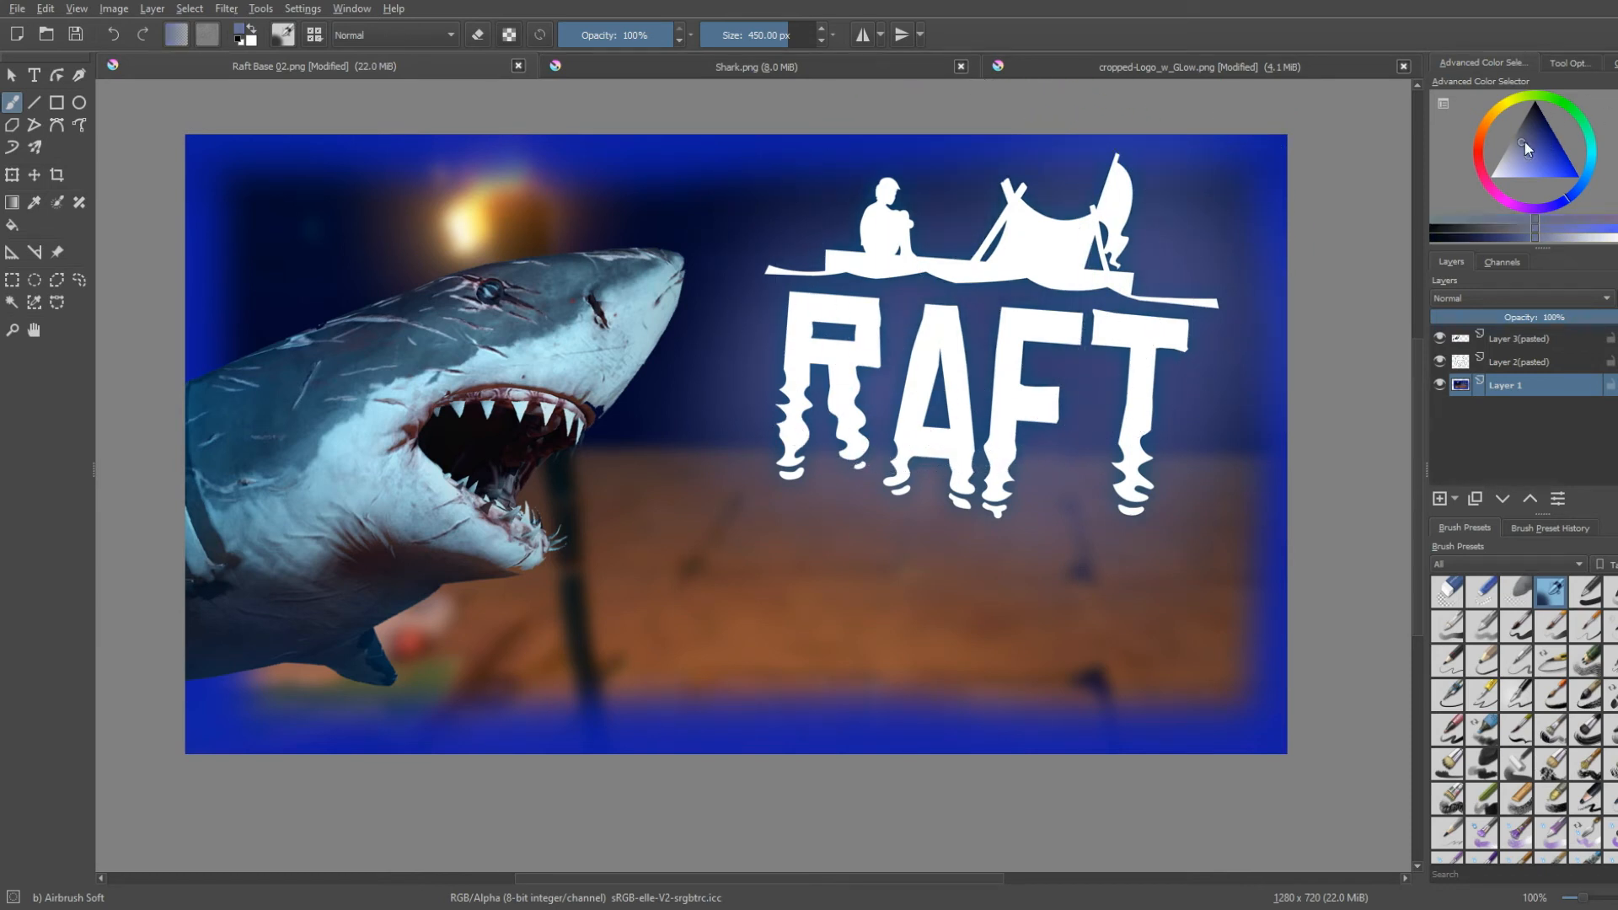
left_click(979, 290)
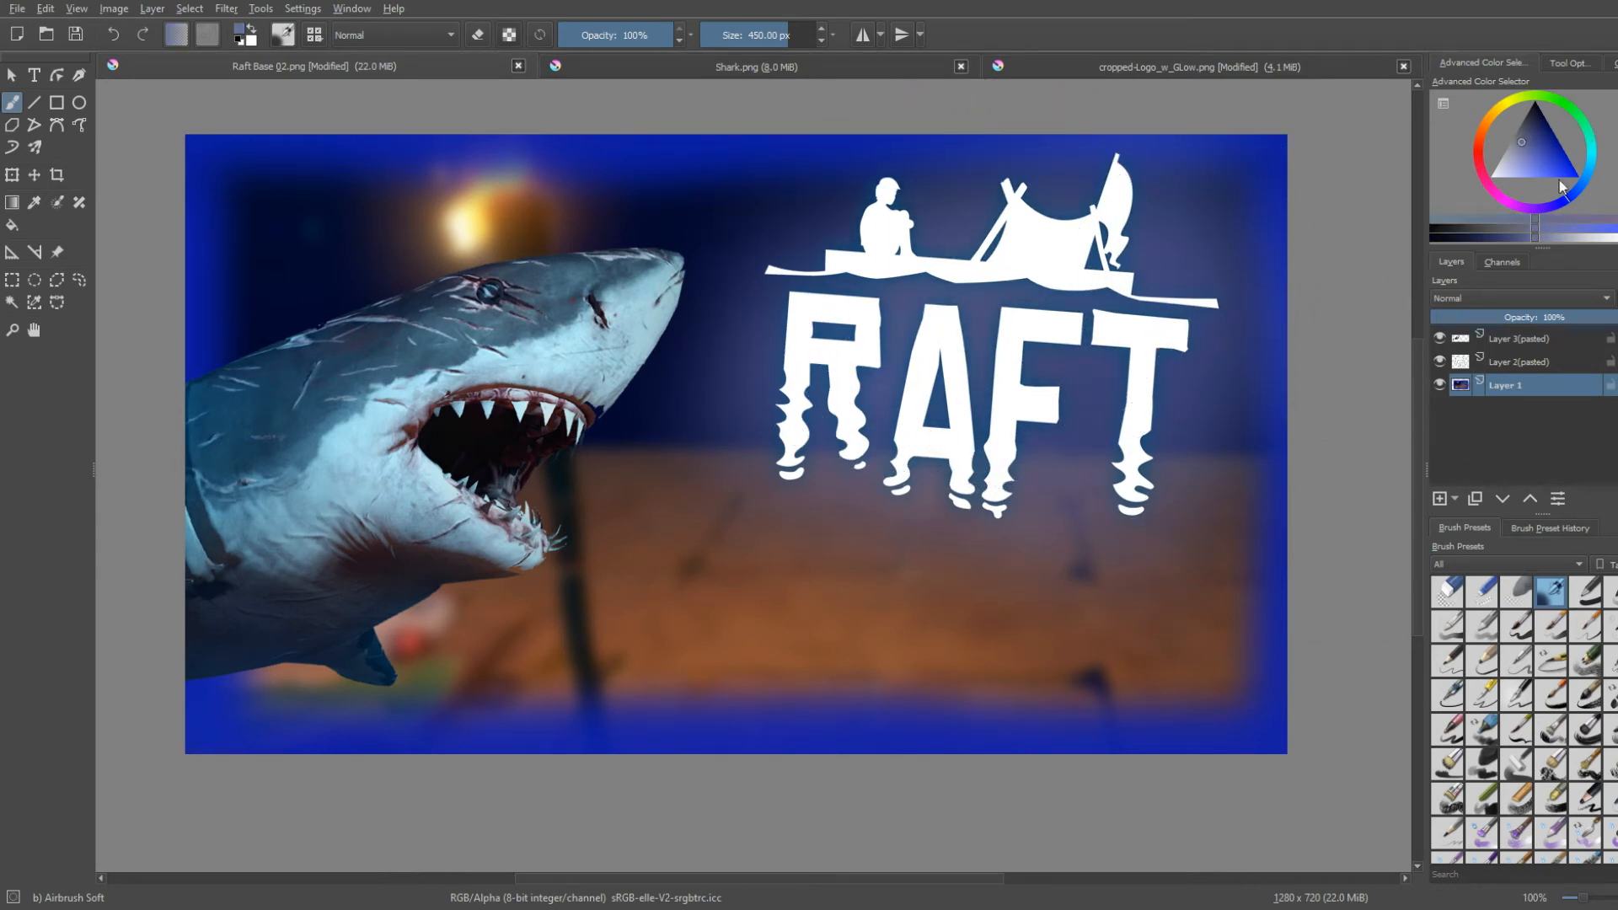
left_click(1553, 146)
left_click(1073, 438)
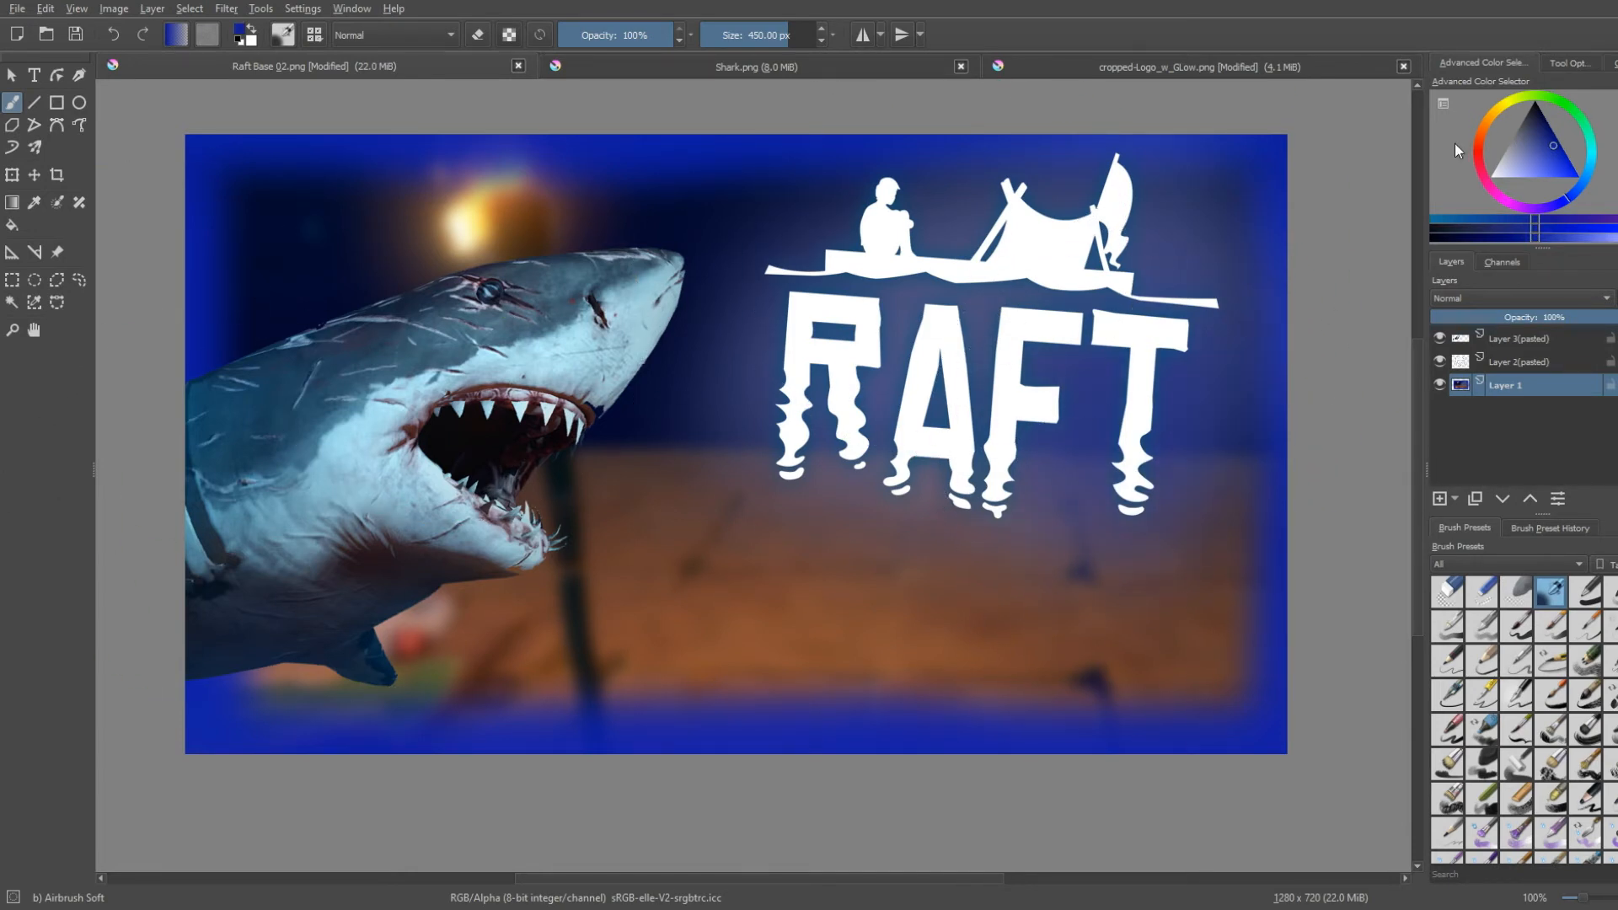
Change the brush color to a pale yellow
left_click(1508, 108)
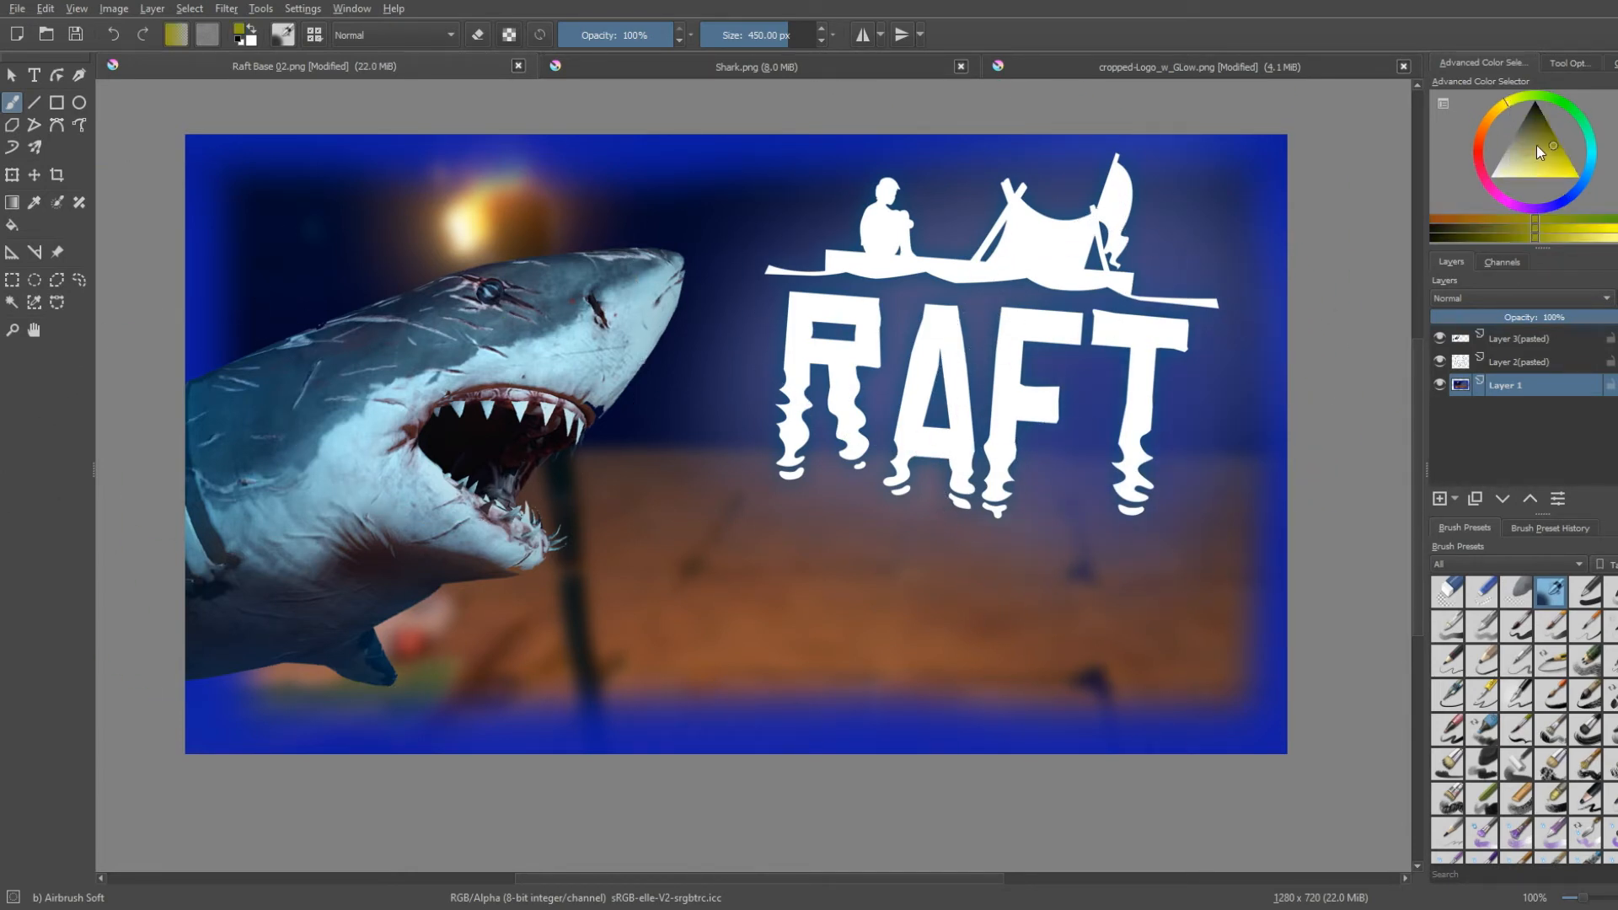
left_click(1523, 168)
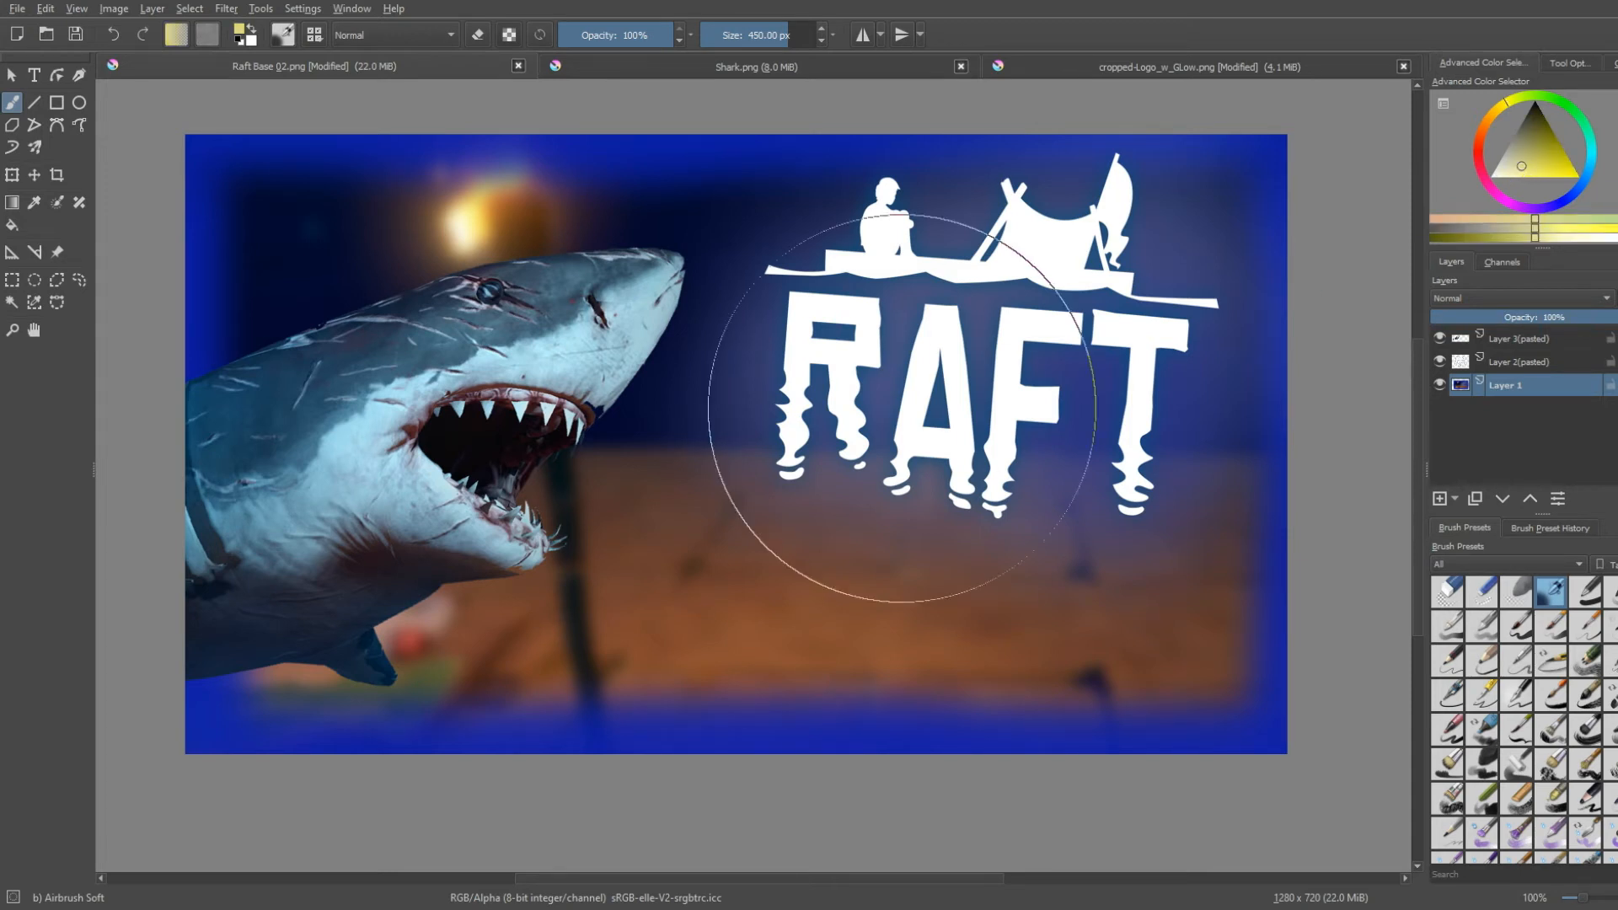
mouse_move(289, 362)
left_mouse_down()
mouse_move(325, 271)
mouse_move(566, 303)
mouse_move(686, 289)
mouse_move(668, 433)
mouse_move(505, 488)
mouse_move(441, 624)
mouse_move(307, 585)
left_mouse_up()
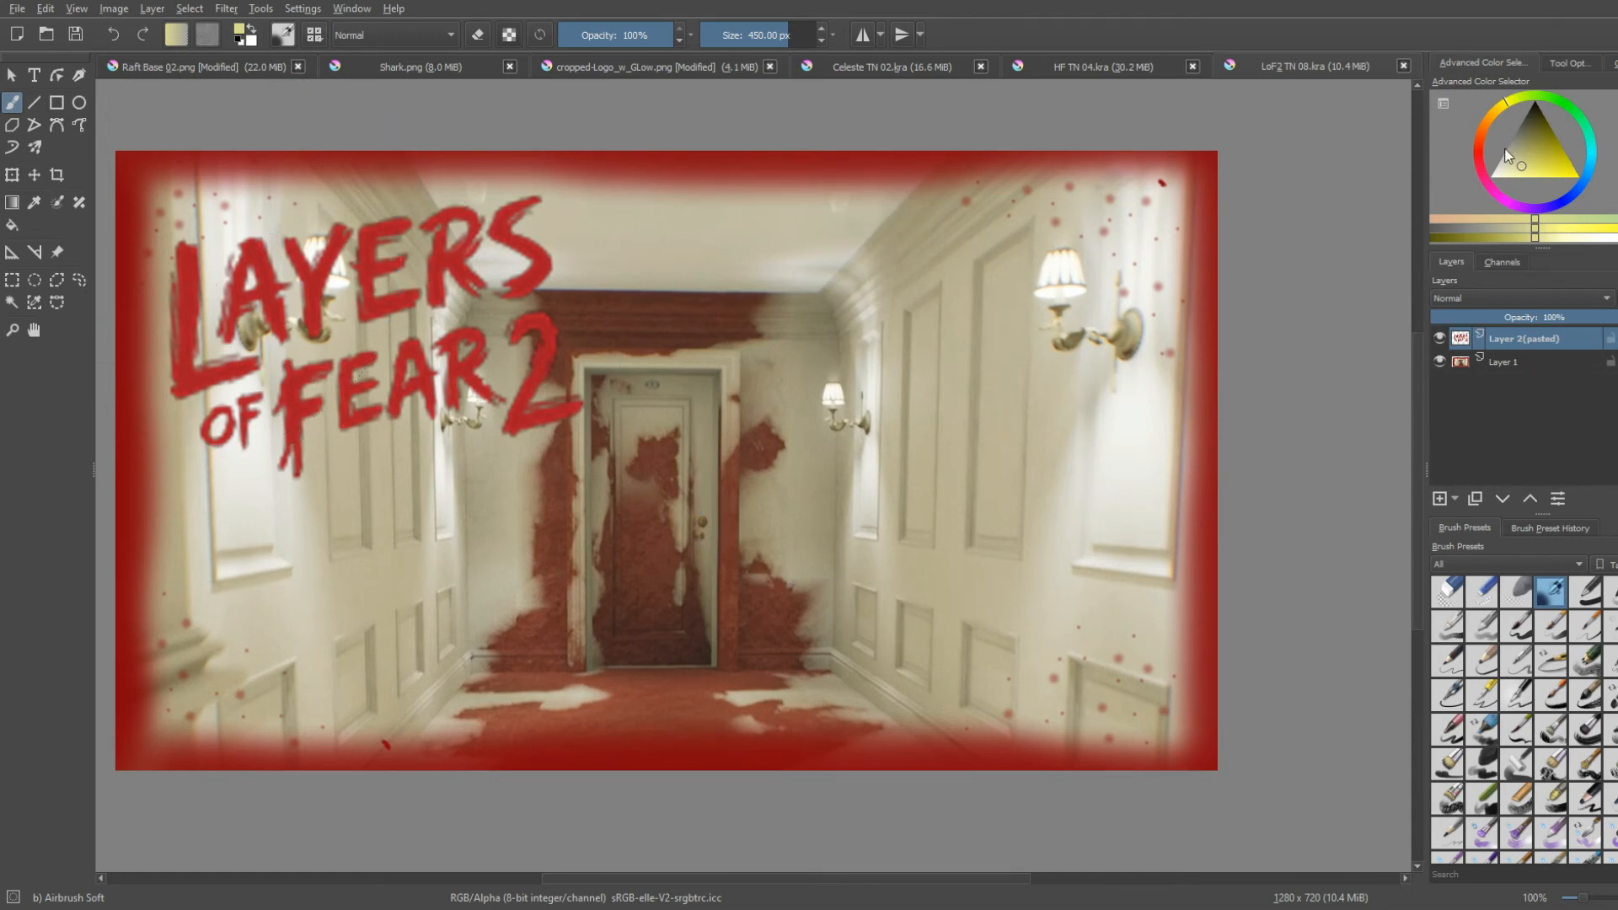
Dab a dark orange-brown speck beside the lower-left border of the Layers of Fear 2 thumbnail with the airbrush at 8 px
left_click(1490, 138)
left_click(1547, 135)
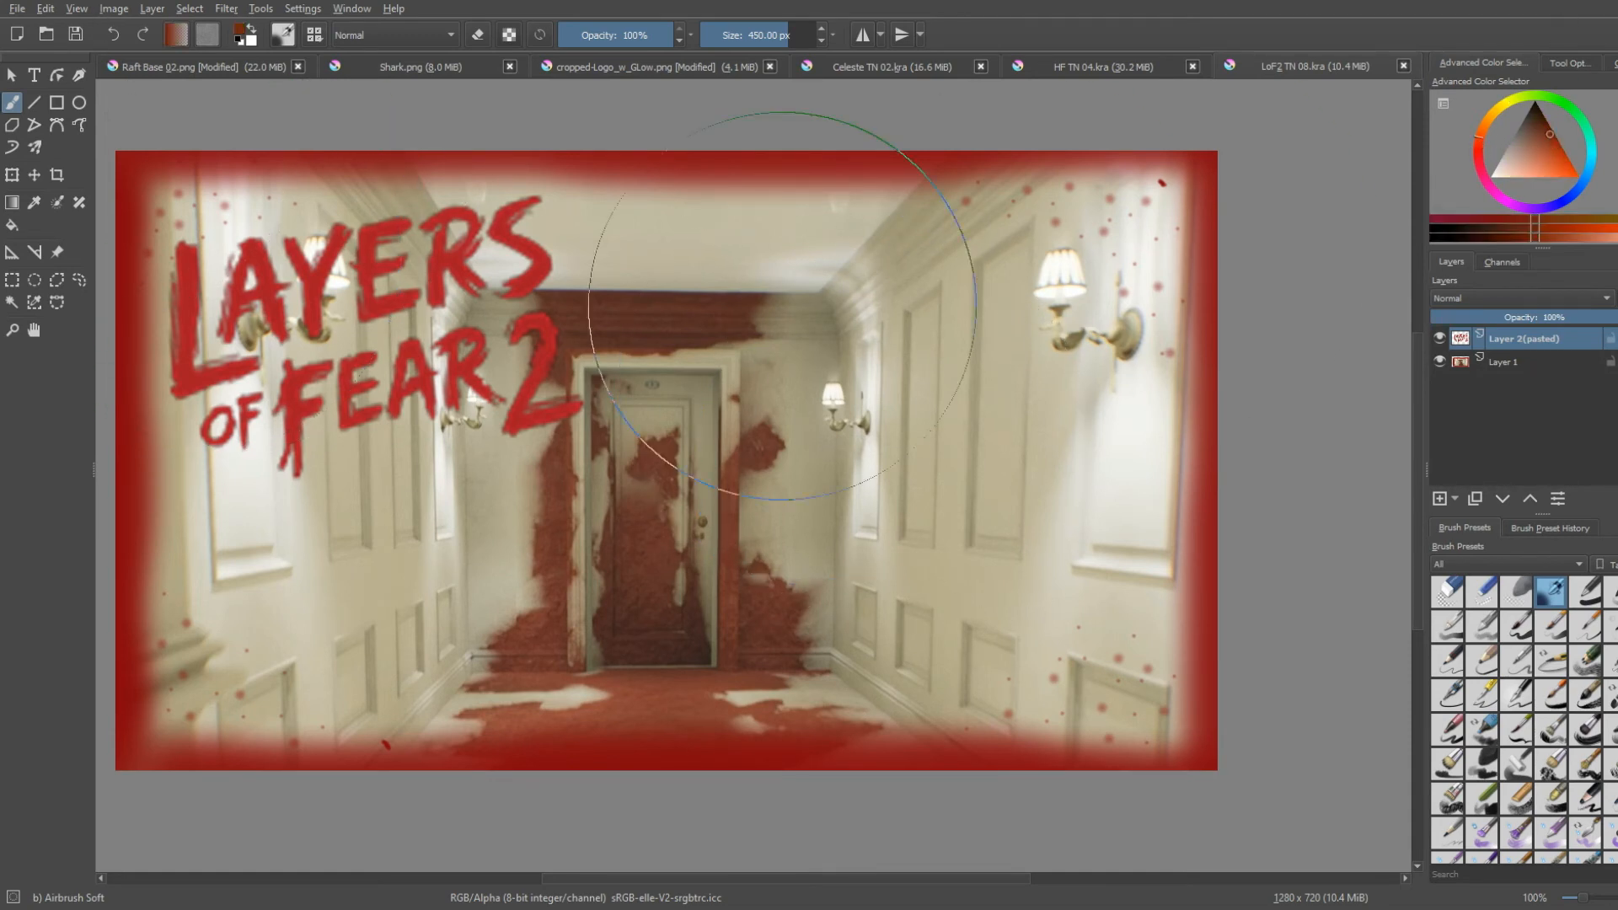
key("bracketleft")
key("bracketleft")
key("bracketleft")
key("bracketleft")
key("bracketleft")
key("bracketleft")
key("bracketleft")
key("bracketleft")
key("bracketleft")
key("bracketleft")
key("bracketleft")
key("bracketleft")
key("bracketleft")
key("bracketleft")
key("bracketleft")
key("bracketleft")
key("bracketleft")
key("bracketleft")
key("bracketleft")
key("bracketleft")
key("bracketleft")
key("bracketleft")
key("bracketleft")
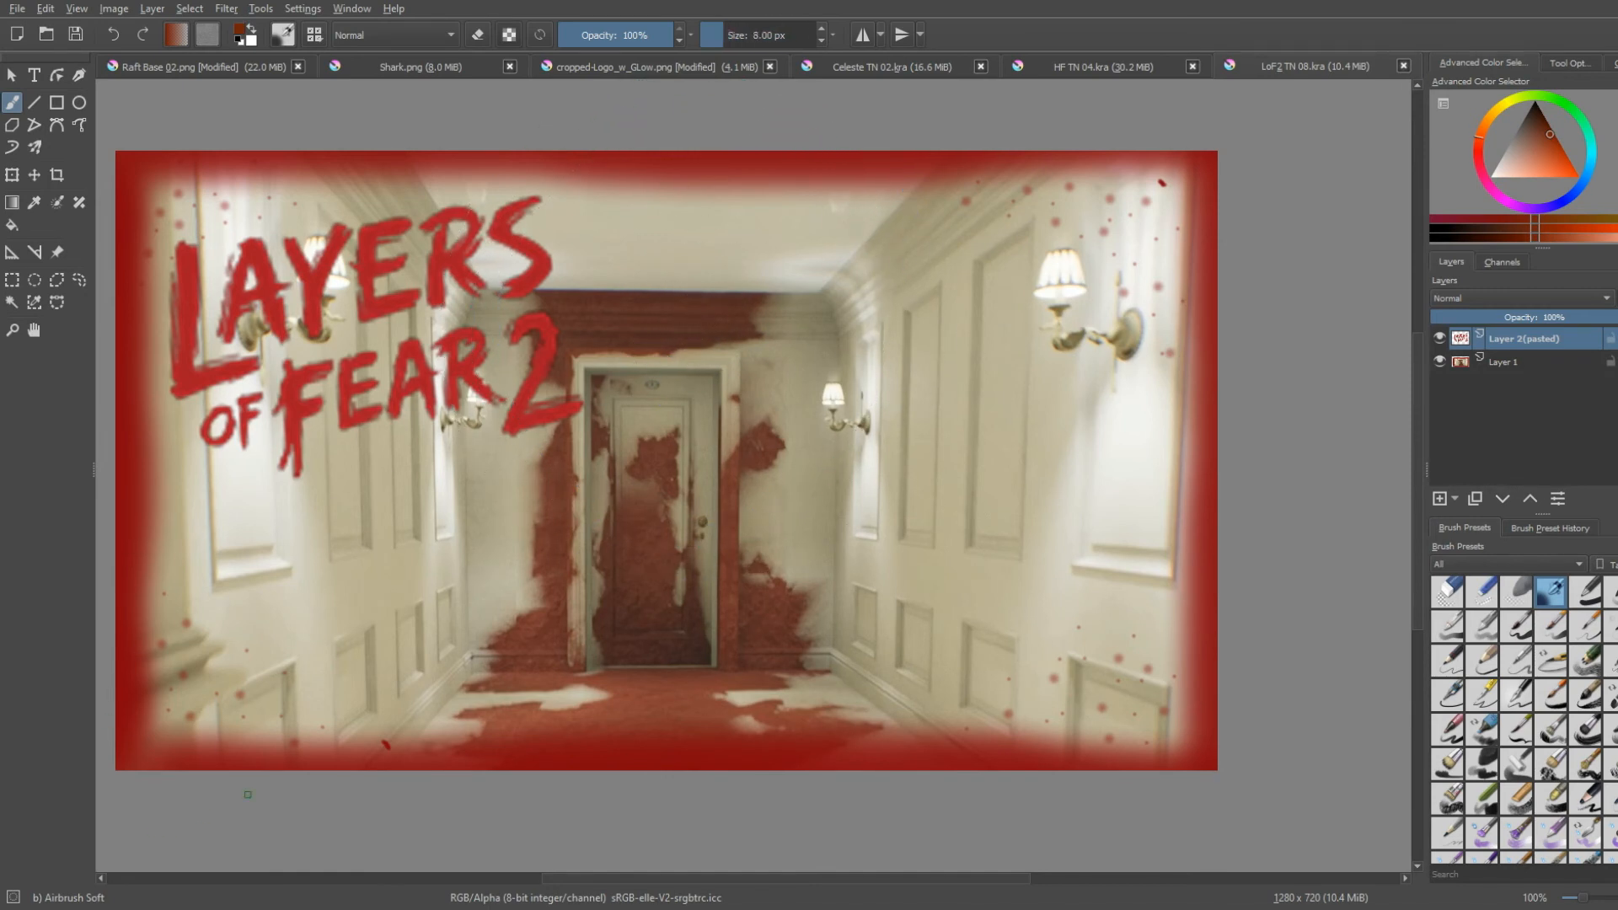
left_click(213, 680)
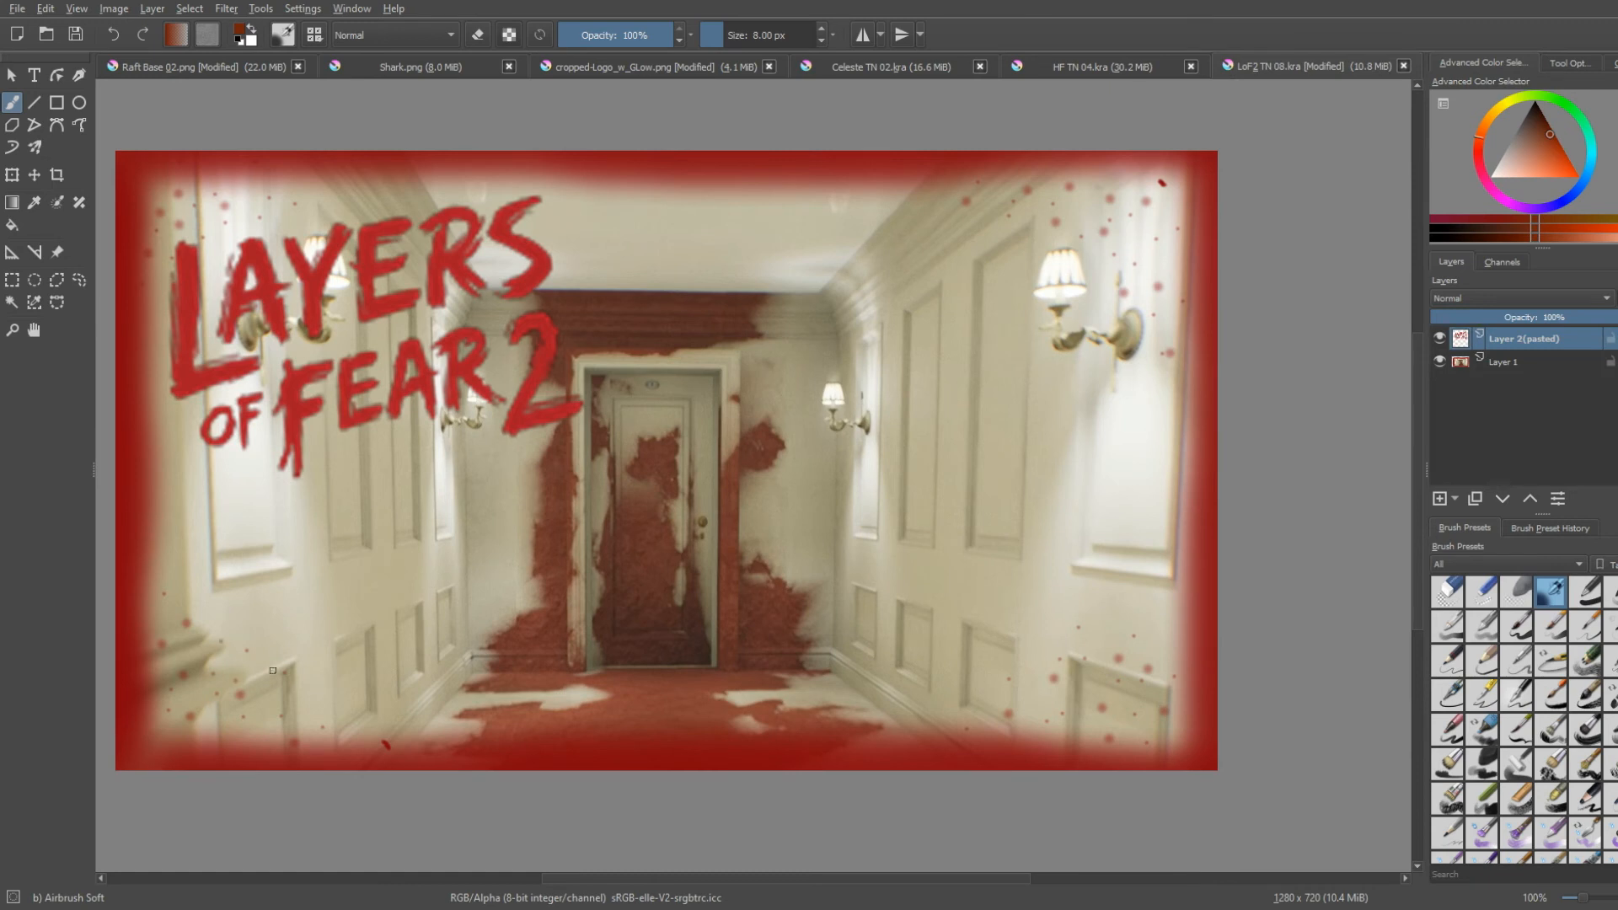